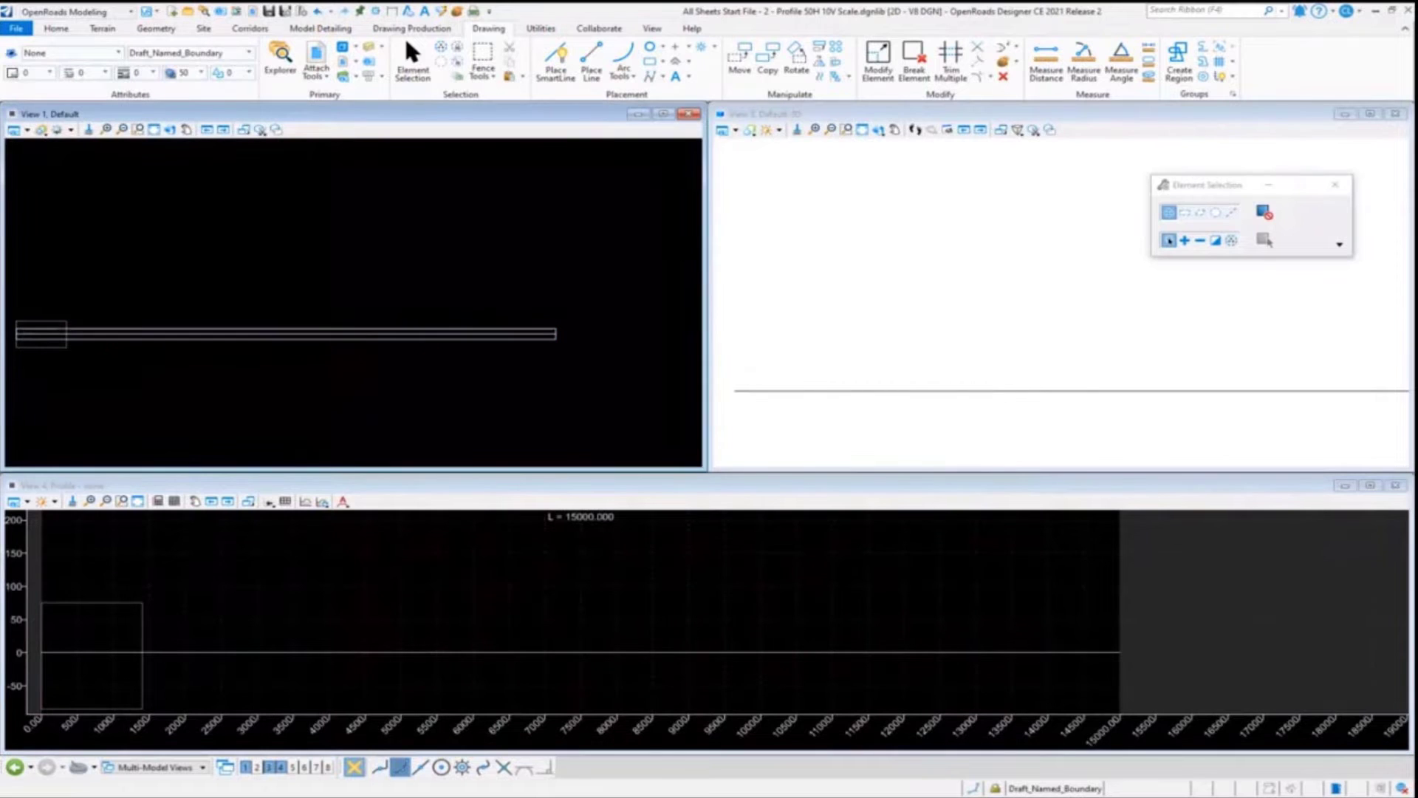
# Save the library as 'All Sheets Start File - 3 - XS 10H 10V Scale.dgnlib' and exit to reopen it.
pyautogui.click(15, 28)
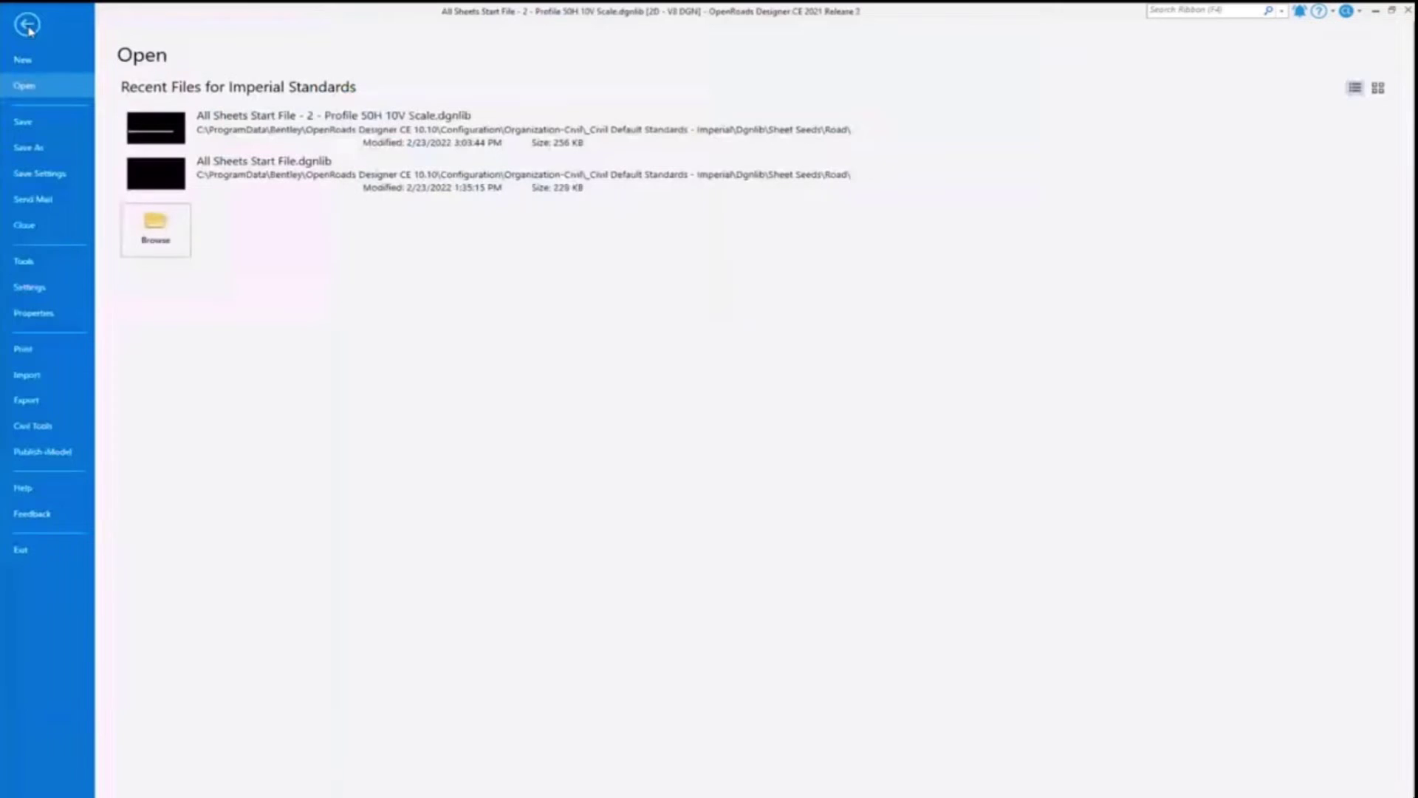
pyautogui.click(39, 147)
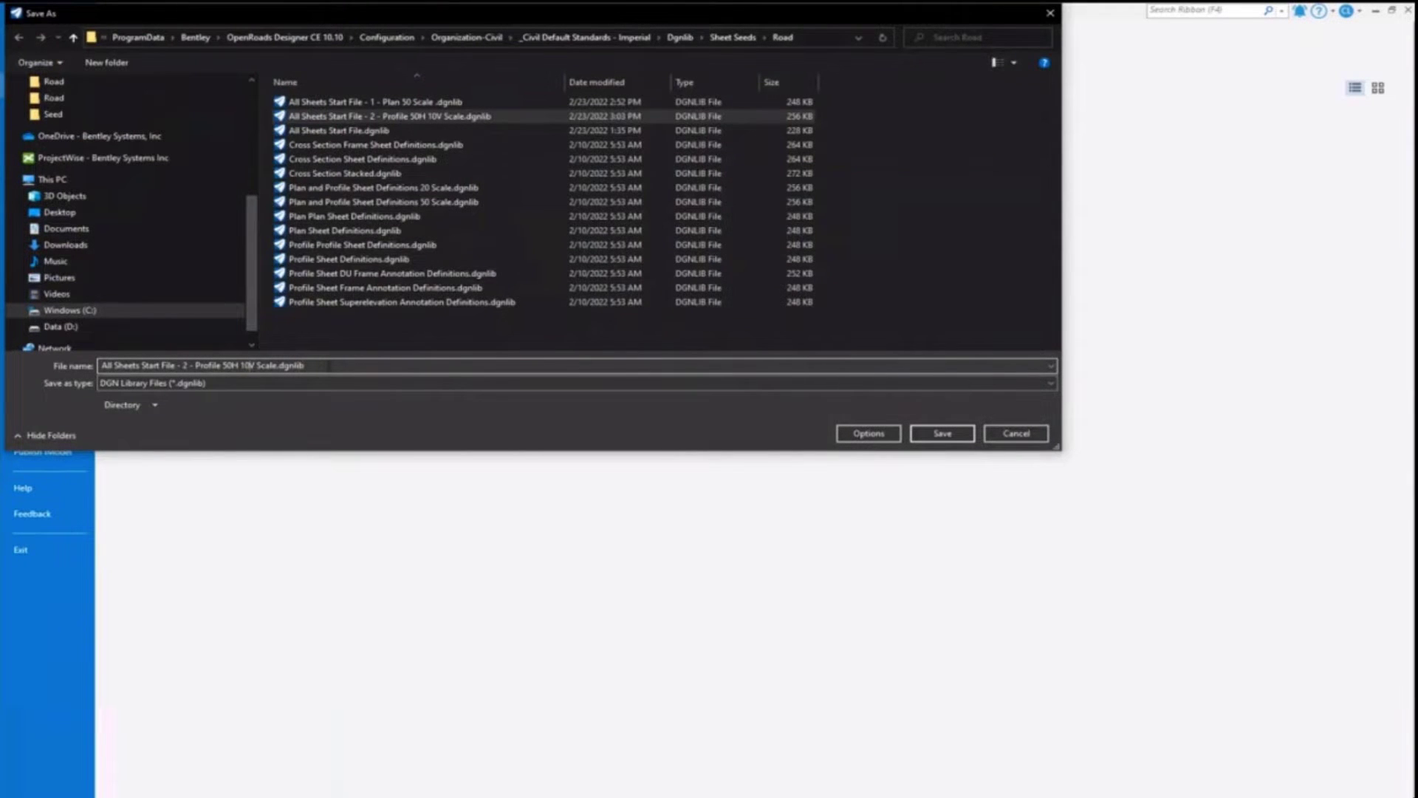
pyautogui.write('3 - XS 10H 10V')
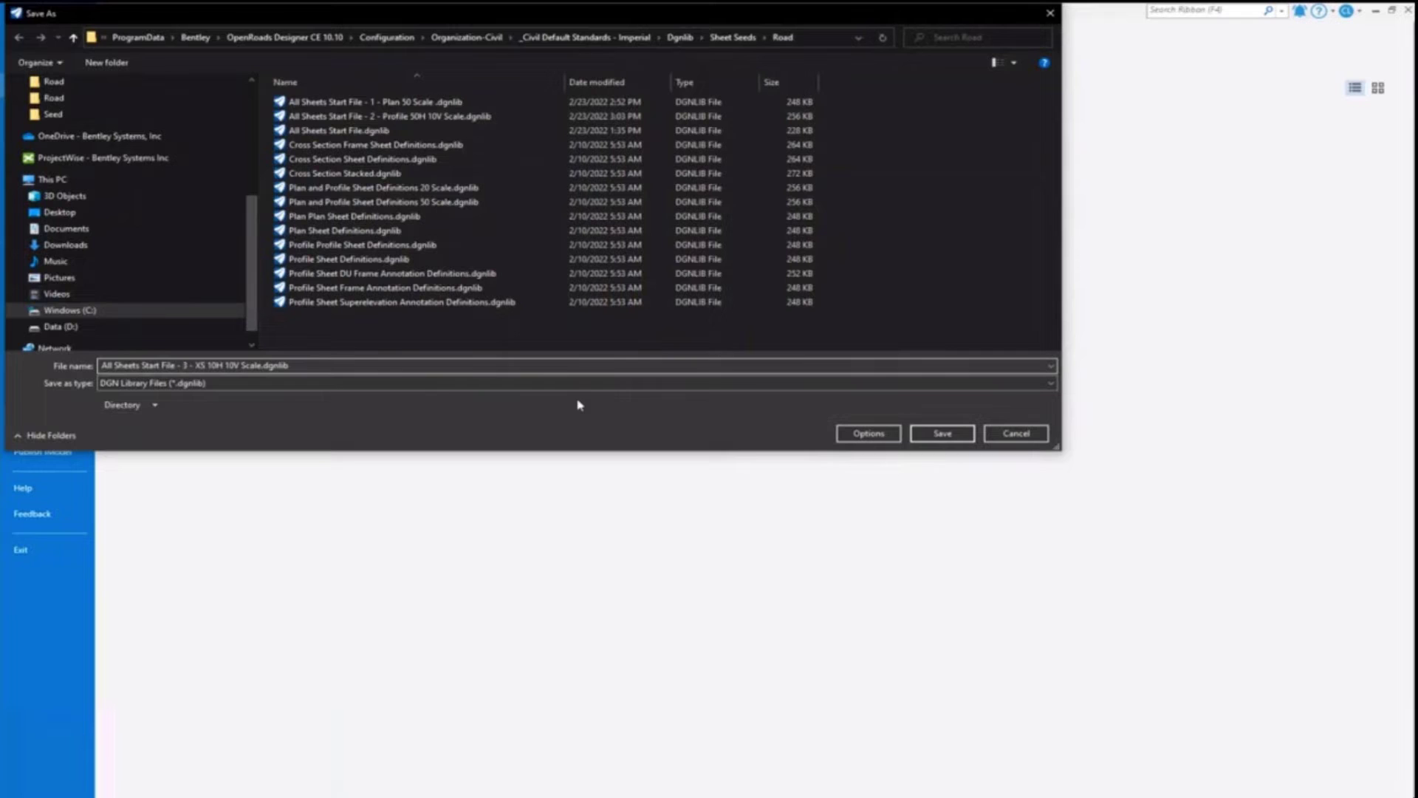
pyautogui.click(942, 434)
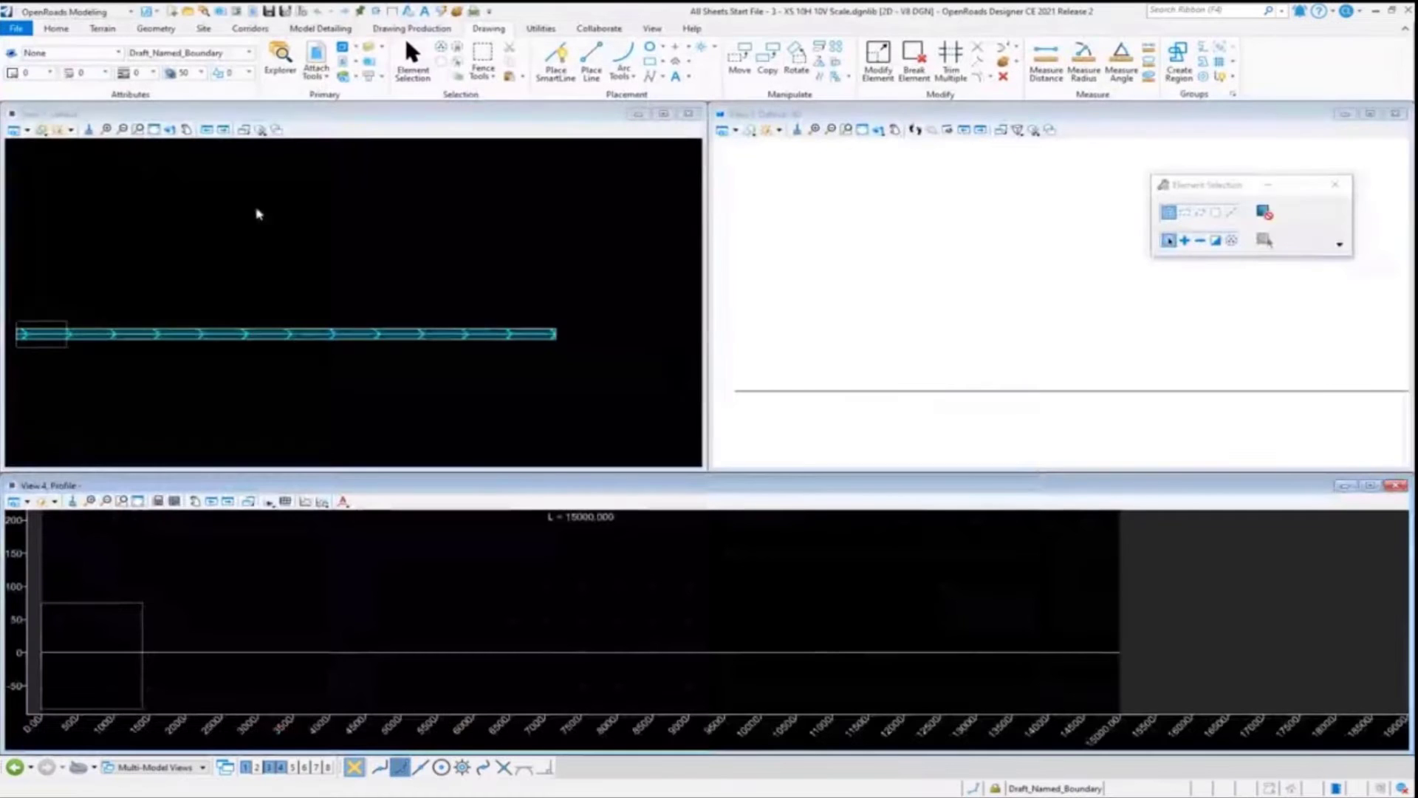
pyautogui.click(16, 28)
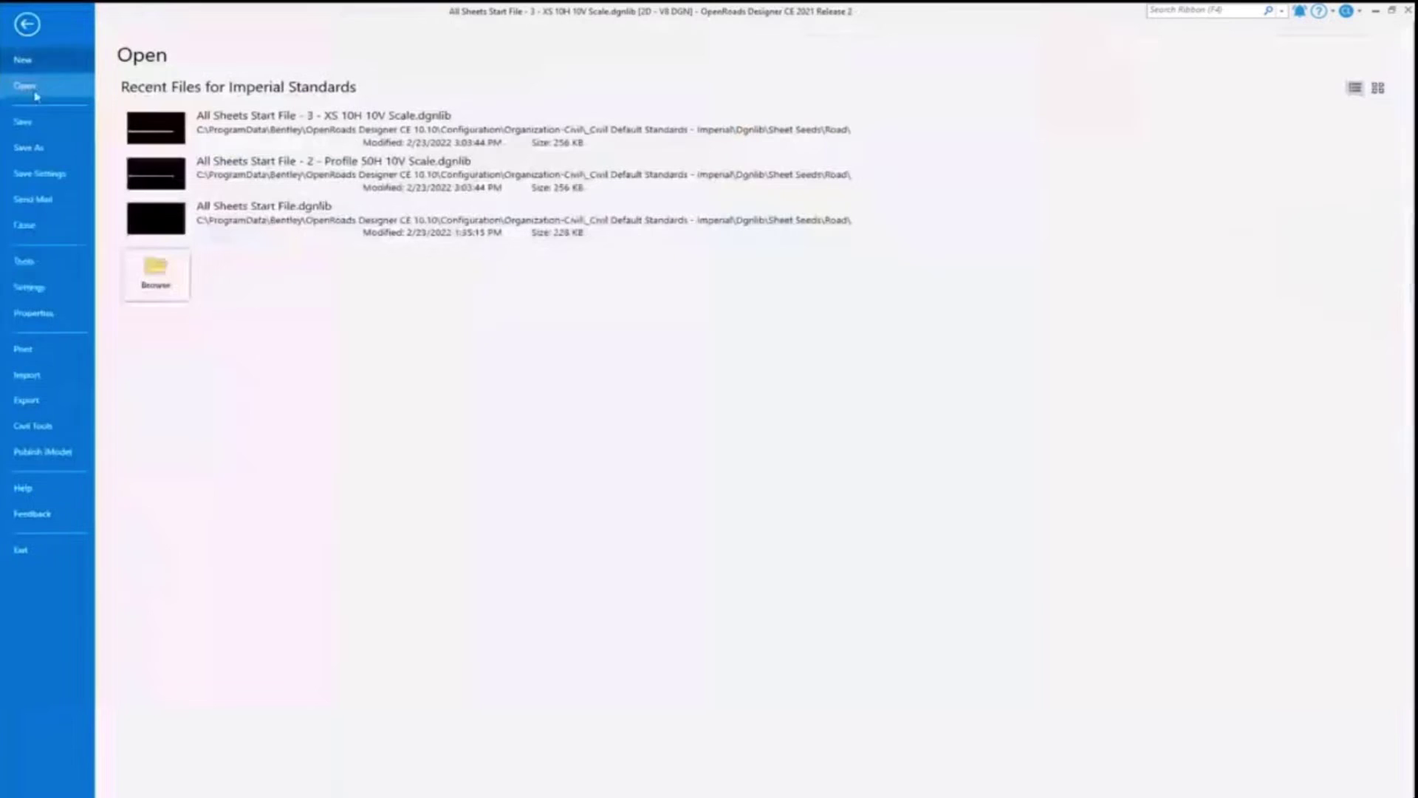
pyautogui.click(22, 550)
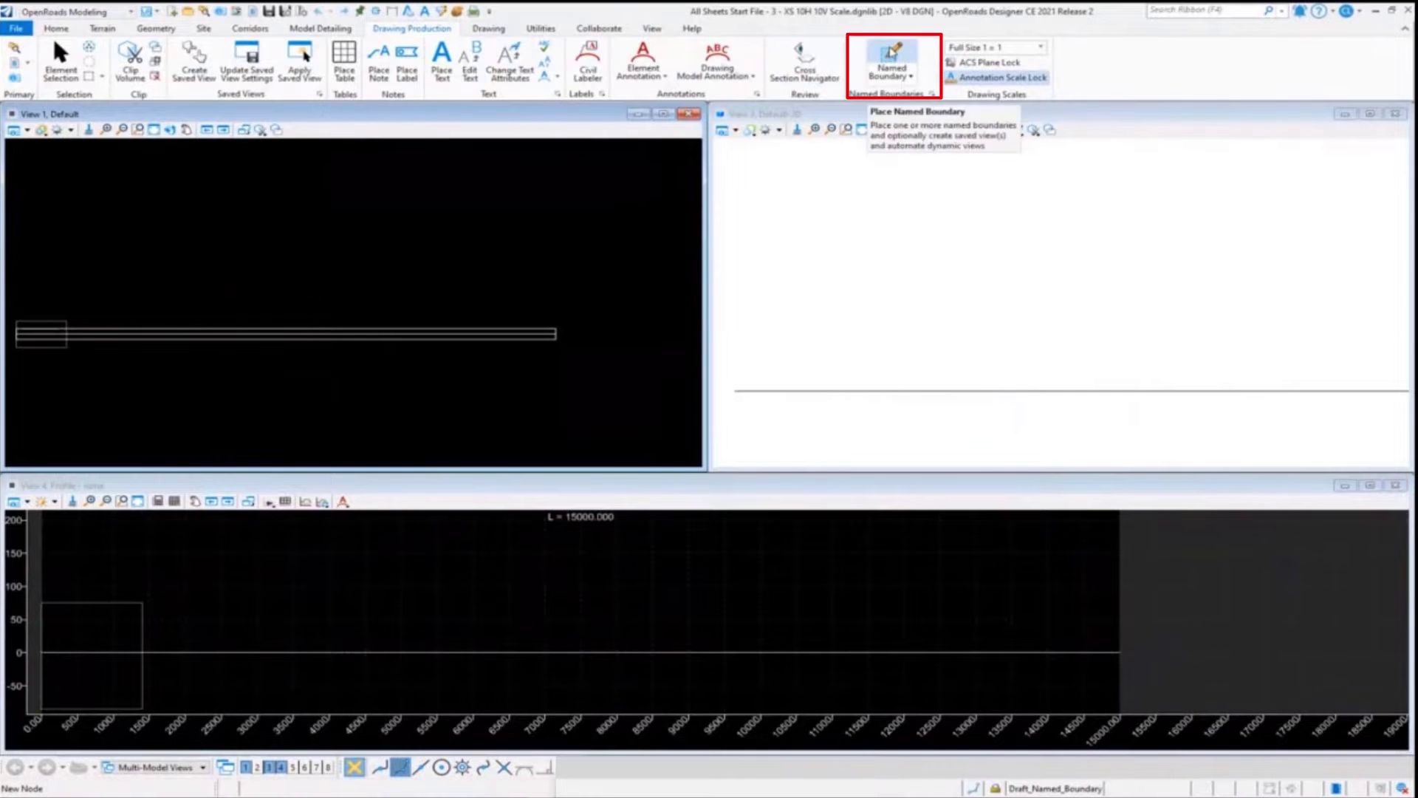
# Start a cross-section named boundary with no drawing seed and 1"=10' detail scale.
pyautogui.click(891, 54)
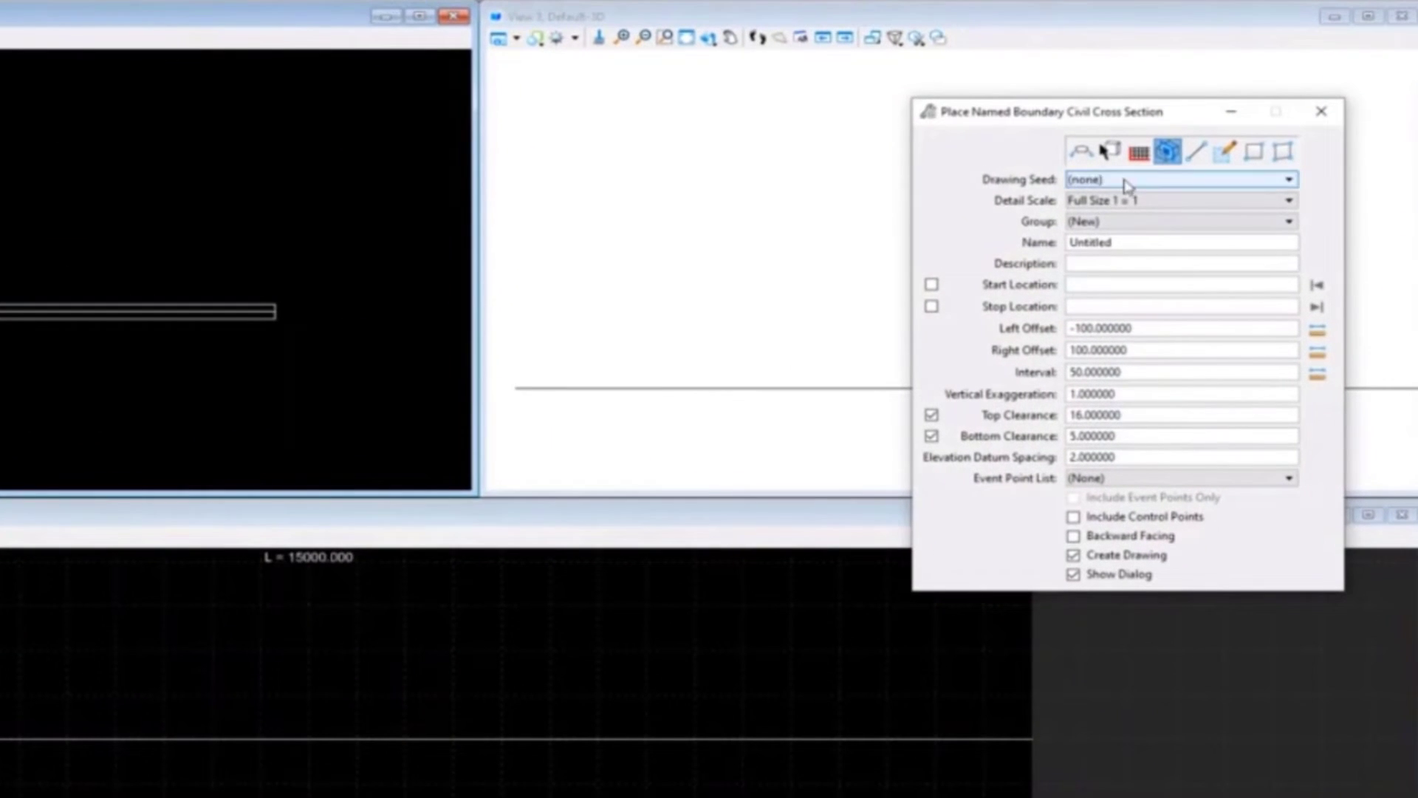
pyautogui.click(1174, 224)
pyautogui.click(1124, 232)
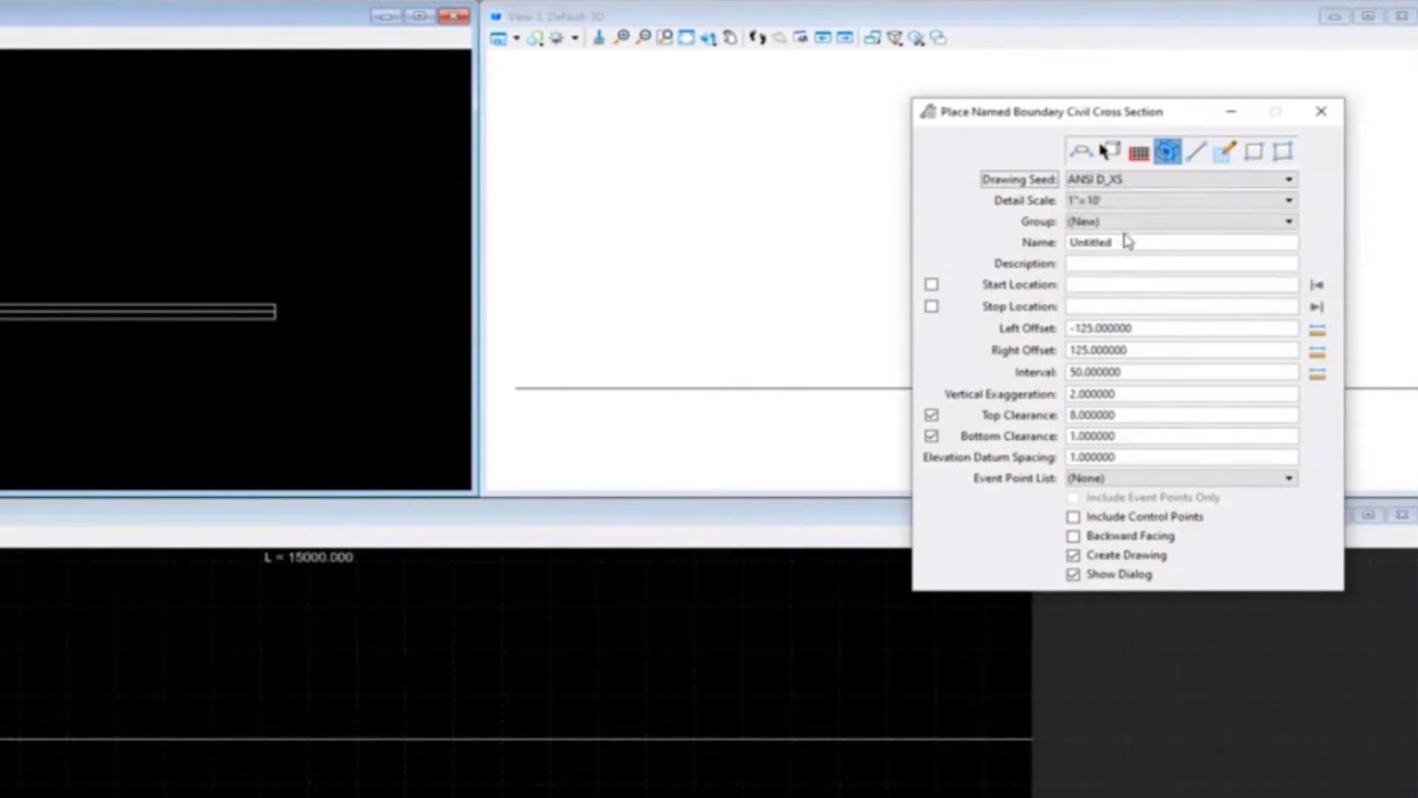
pyautogui.click(1137, 183)
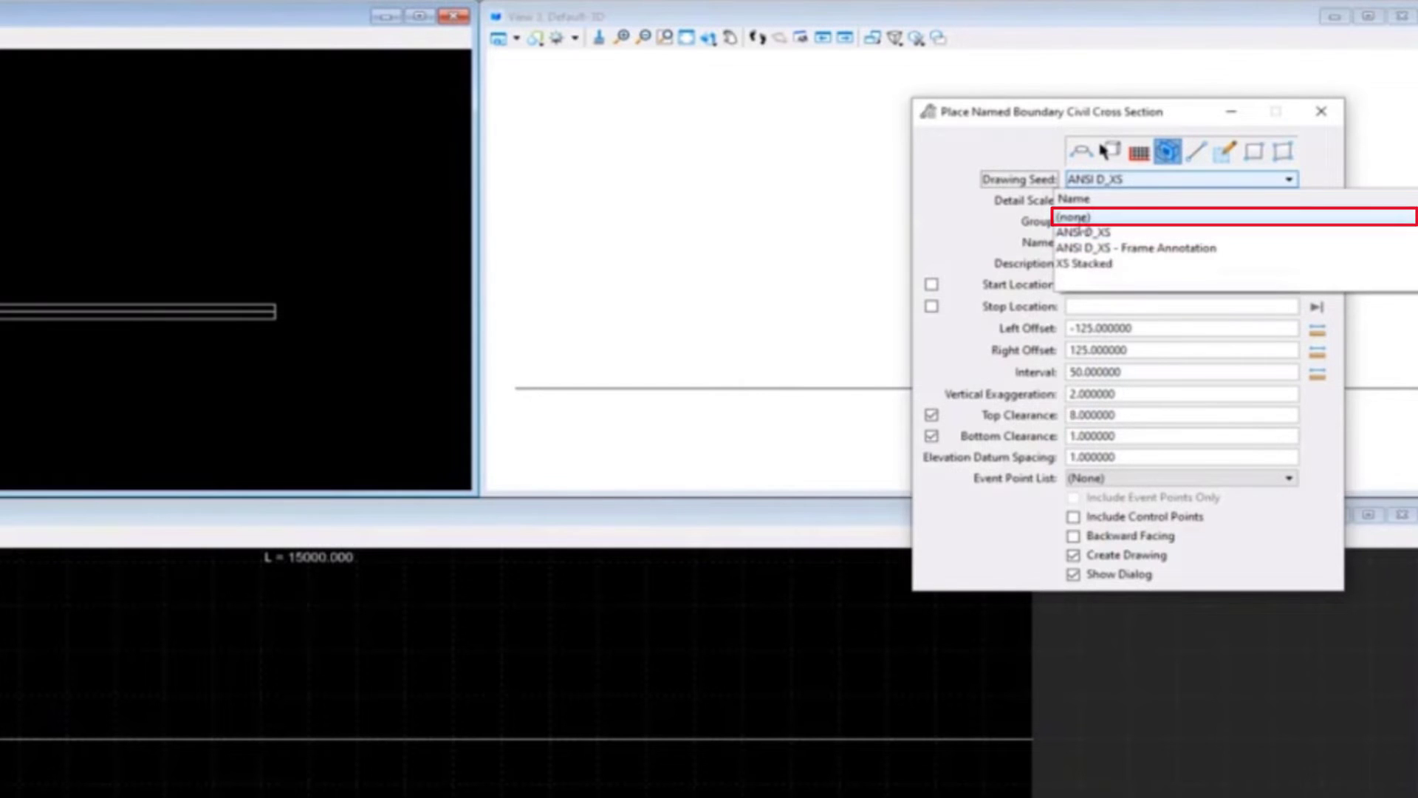
pyautogui.click(1108, 216)
pyautogui.click(1110, 209)
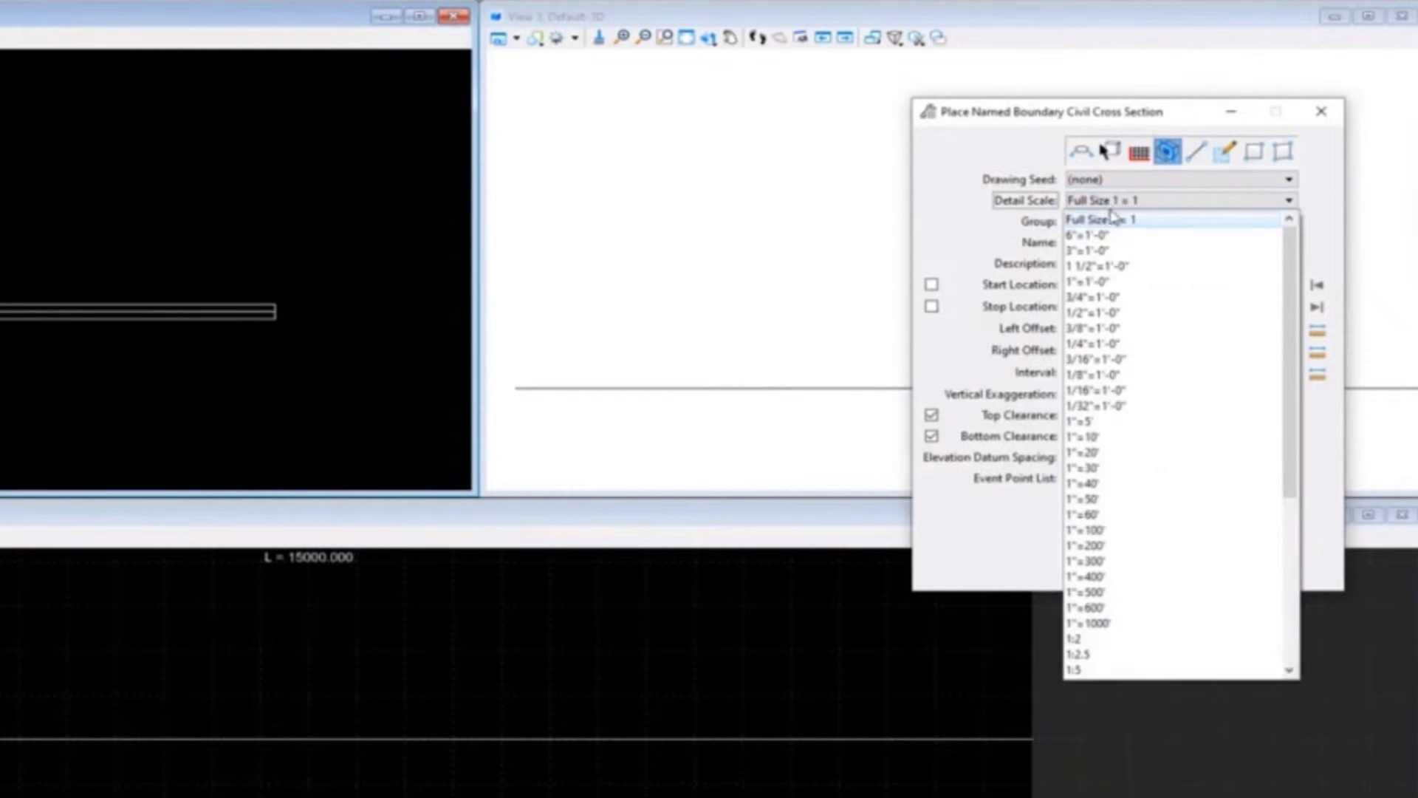
pyautogui.click(1115, 435)
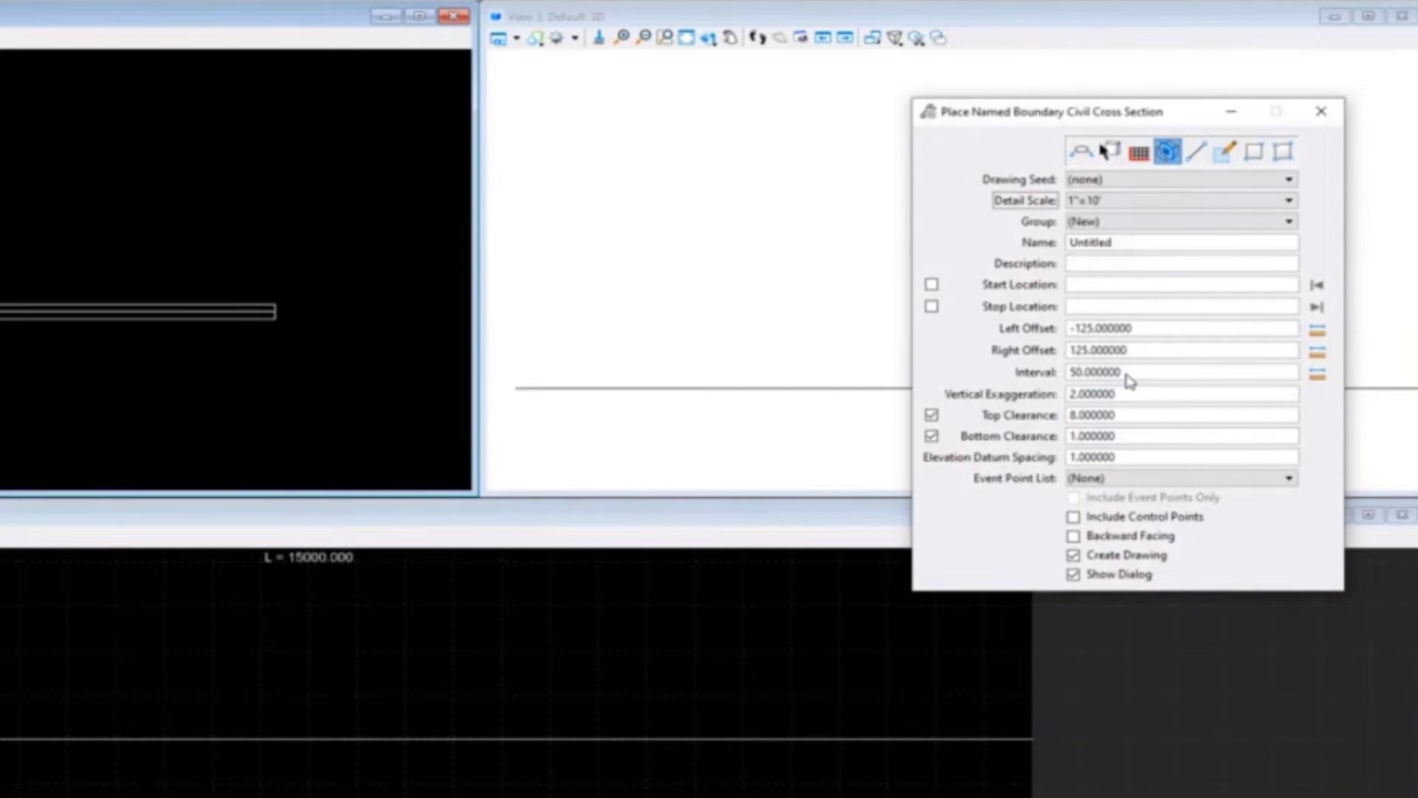
# Set the boundary's vertical exaggeration to 1 and top clearance to 4.
pyautogui.click(1122, 394)
pyautogui.write('1')
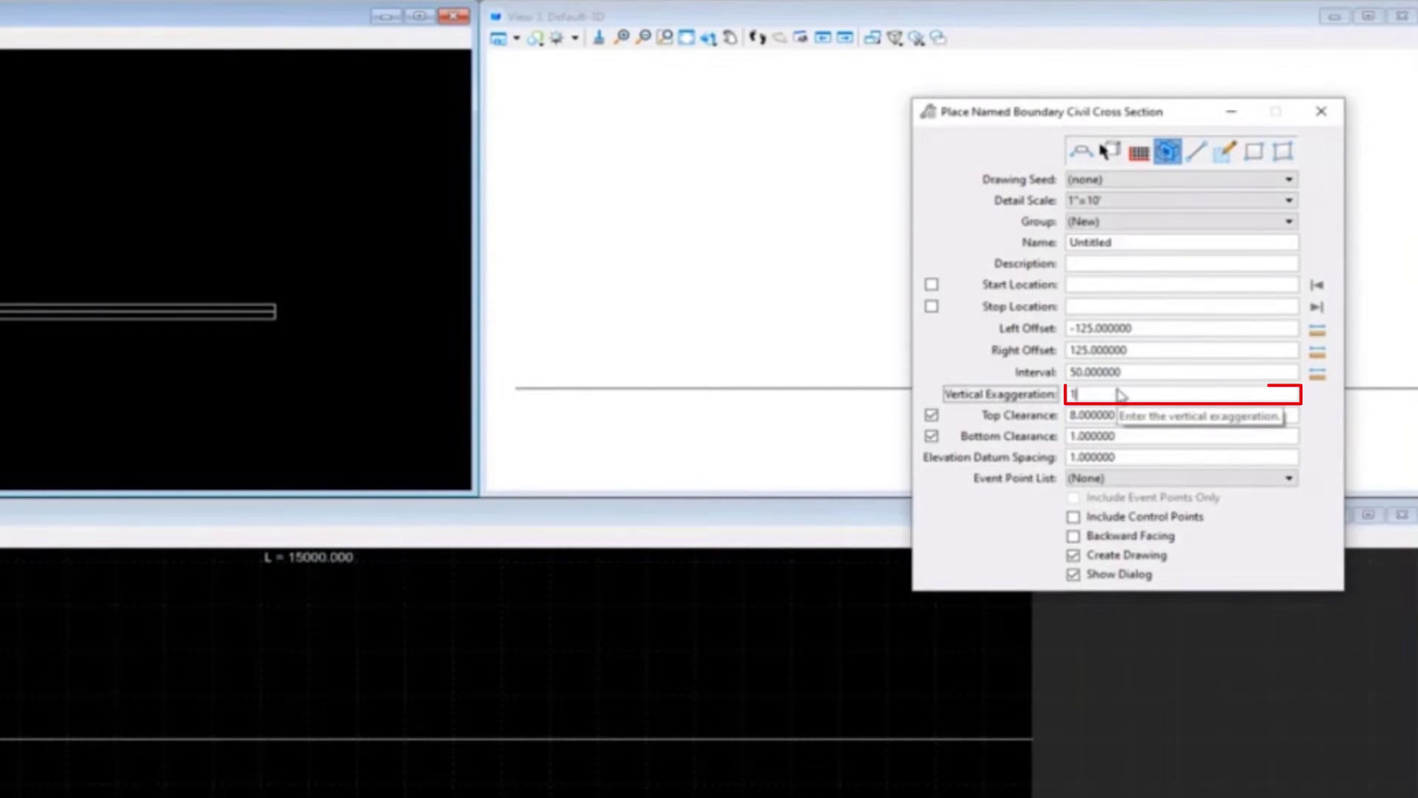
pyautogui.press('Return')
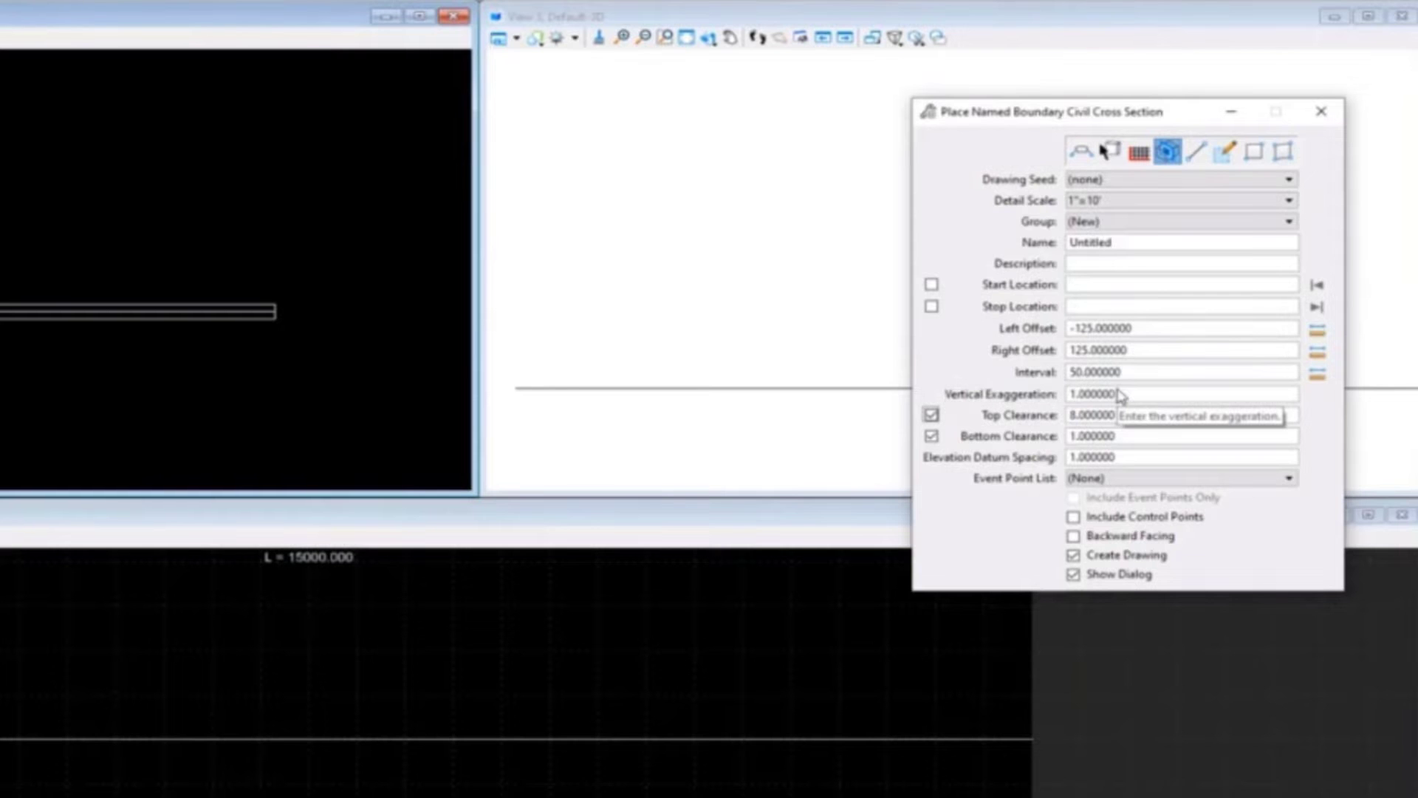
pyautogui.click(1117, 415)
pyautogui.write('4')
pyautogui.press('Return')
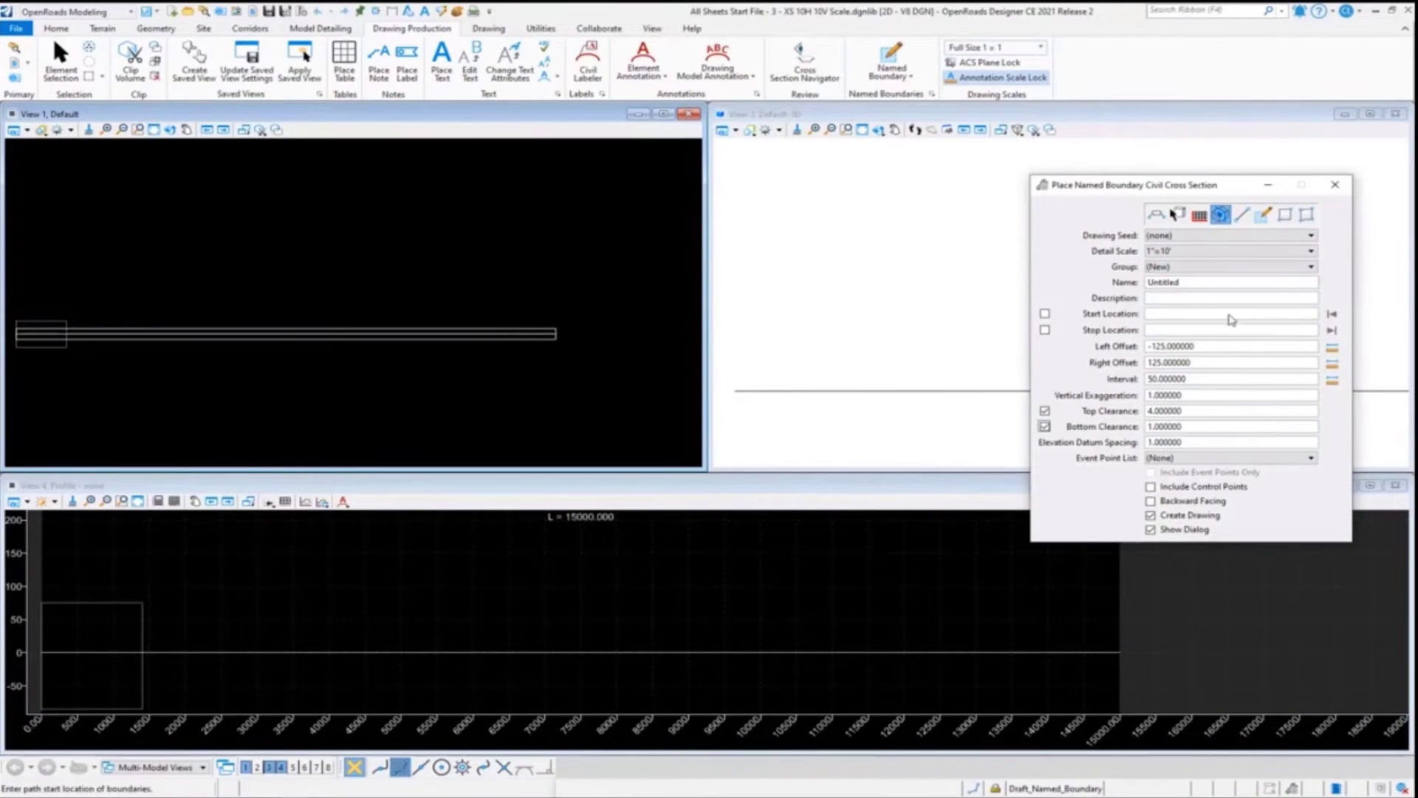
# Pick the road path and lock both start and stop locations at 14000.
pyautogui.click(522, 337)
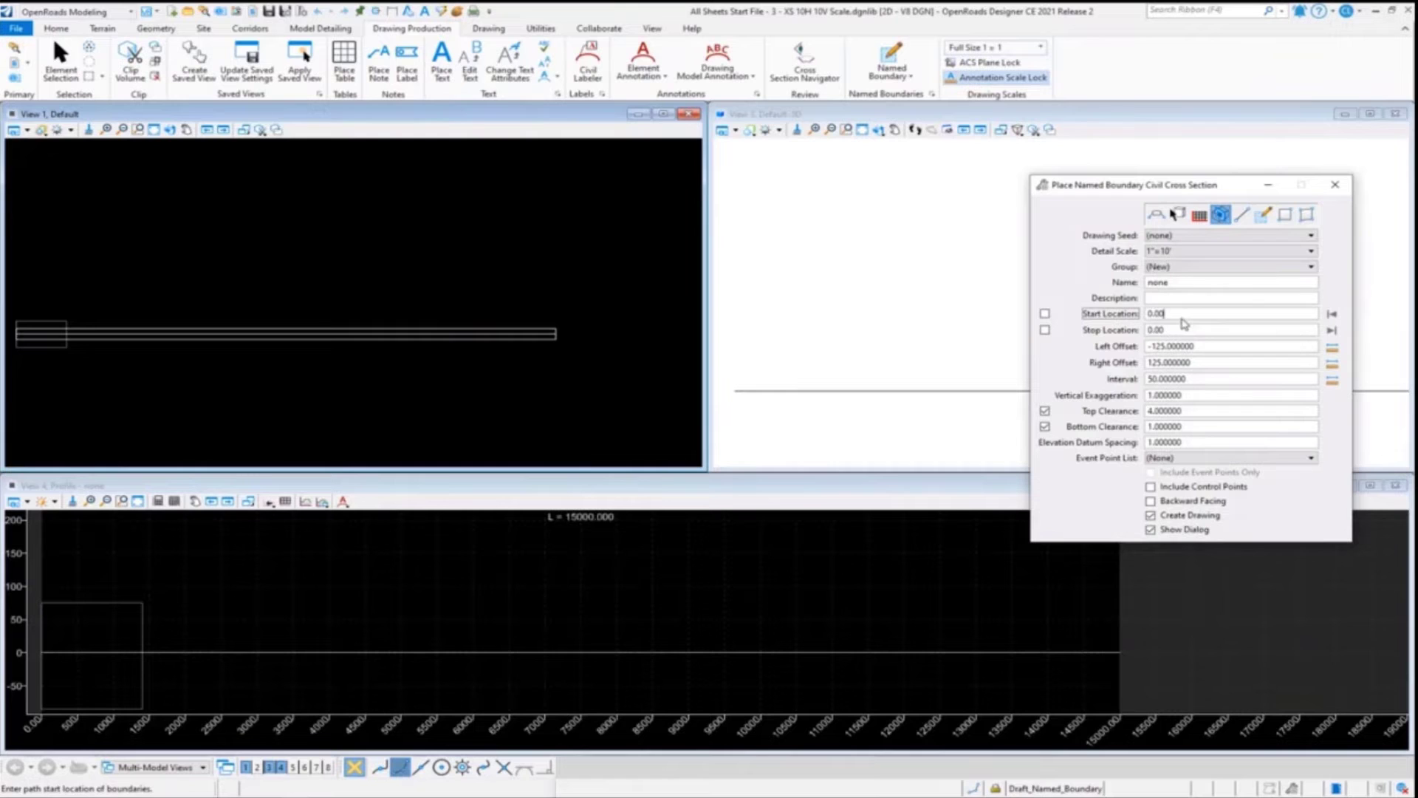
pyautogui.write('14000')
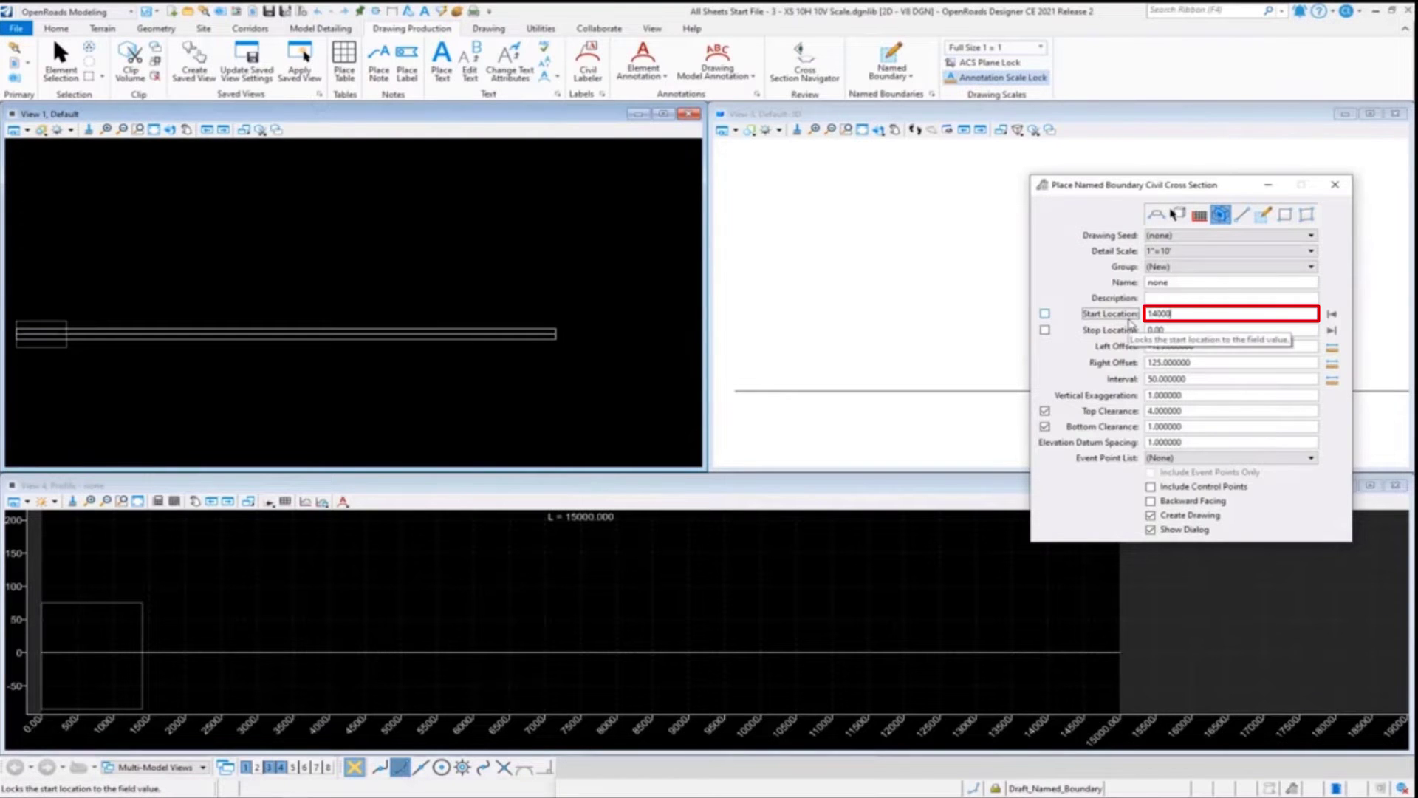
pyautogui.press('Return')
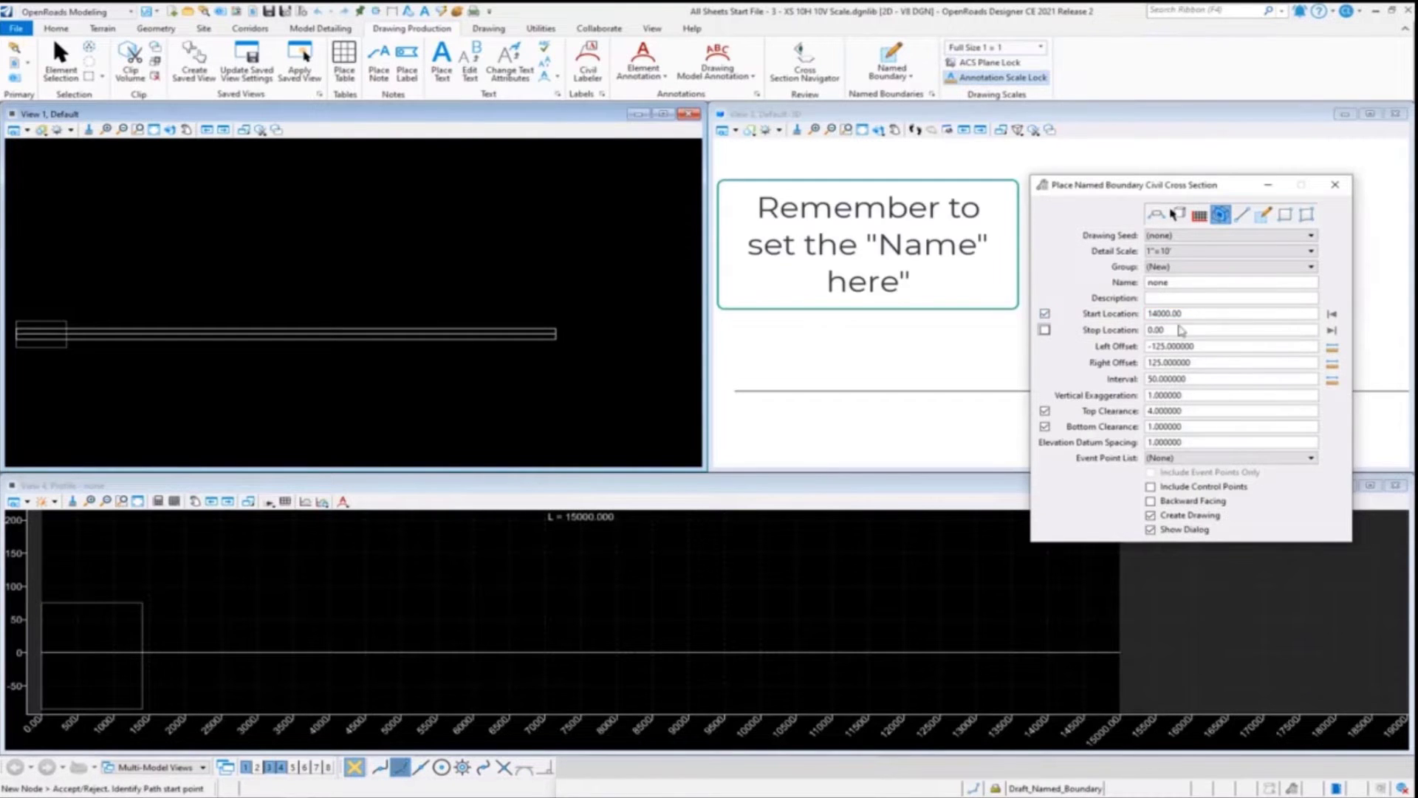
pyautogui.click(1165, 334)
pyautogui.write('1400')
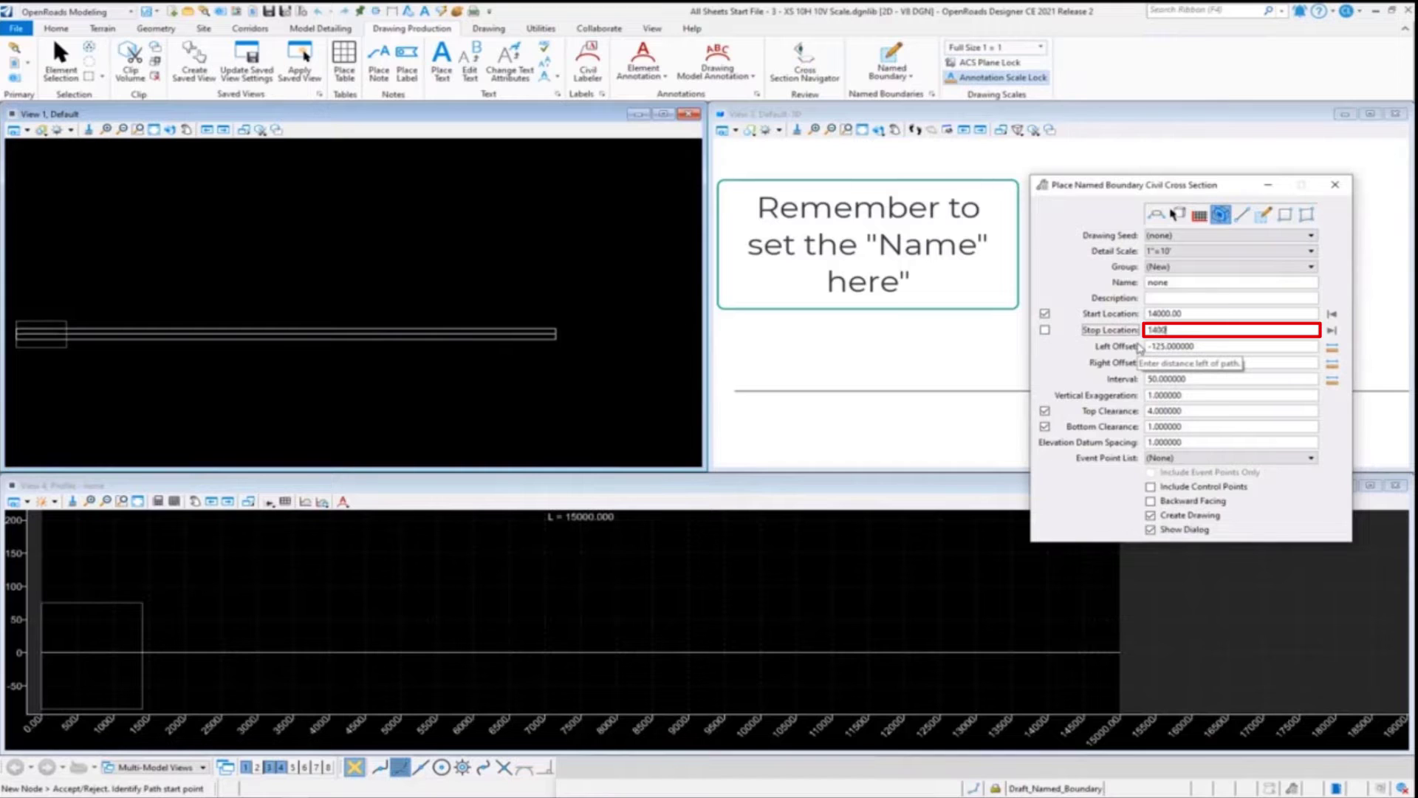
pyautogui.write('0')
pyautogui.press('Tab')
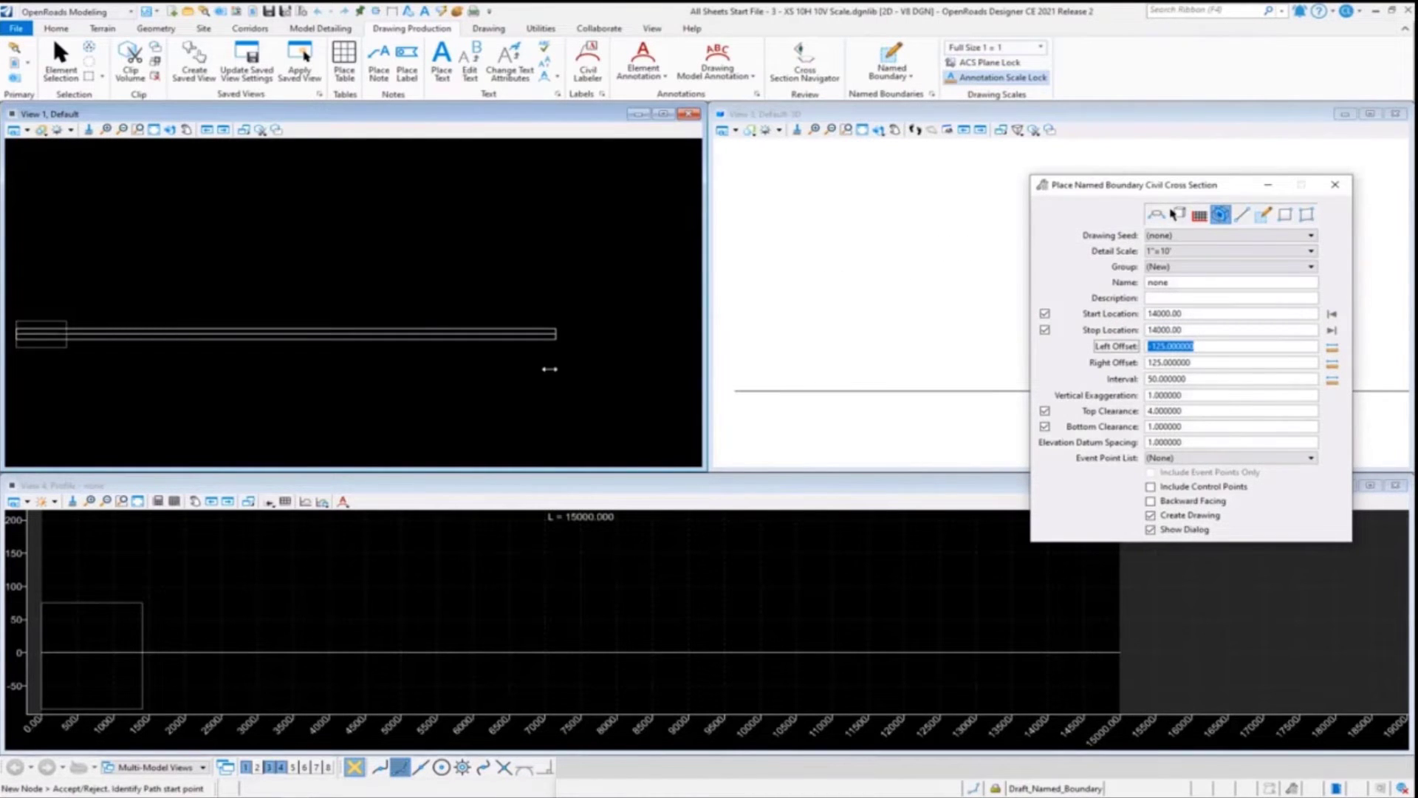
# Place the boundary's start and end points on the path and accept it.
pyautogui.click(548, 368)
pyautogui.click(548, 368)
pyautogui.click(549, 369)
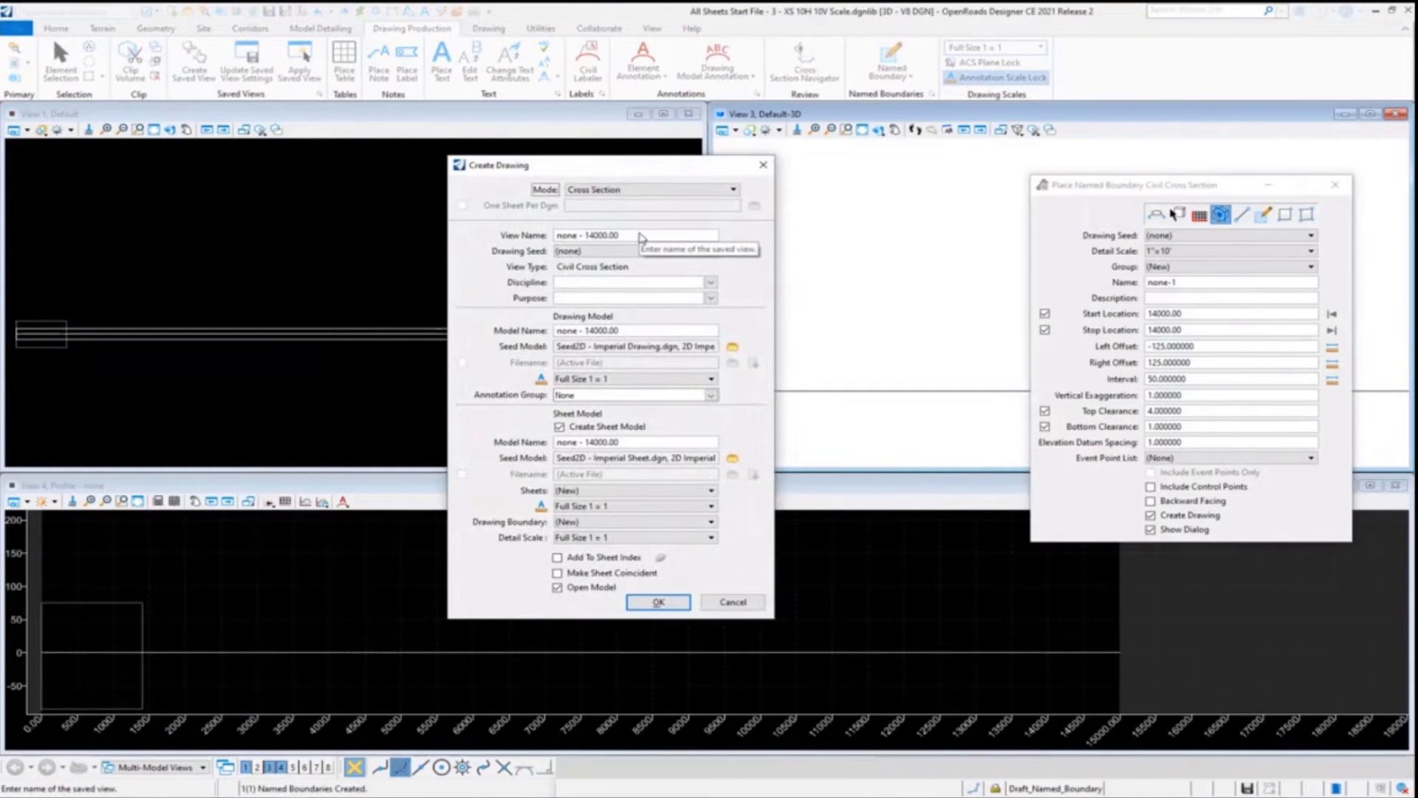
# Name the view XS with discipline Civil and purpose Section View.
pyautogui.press('Tab')
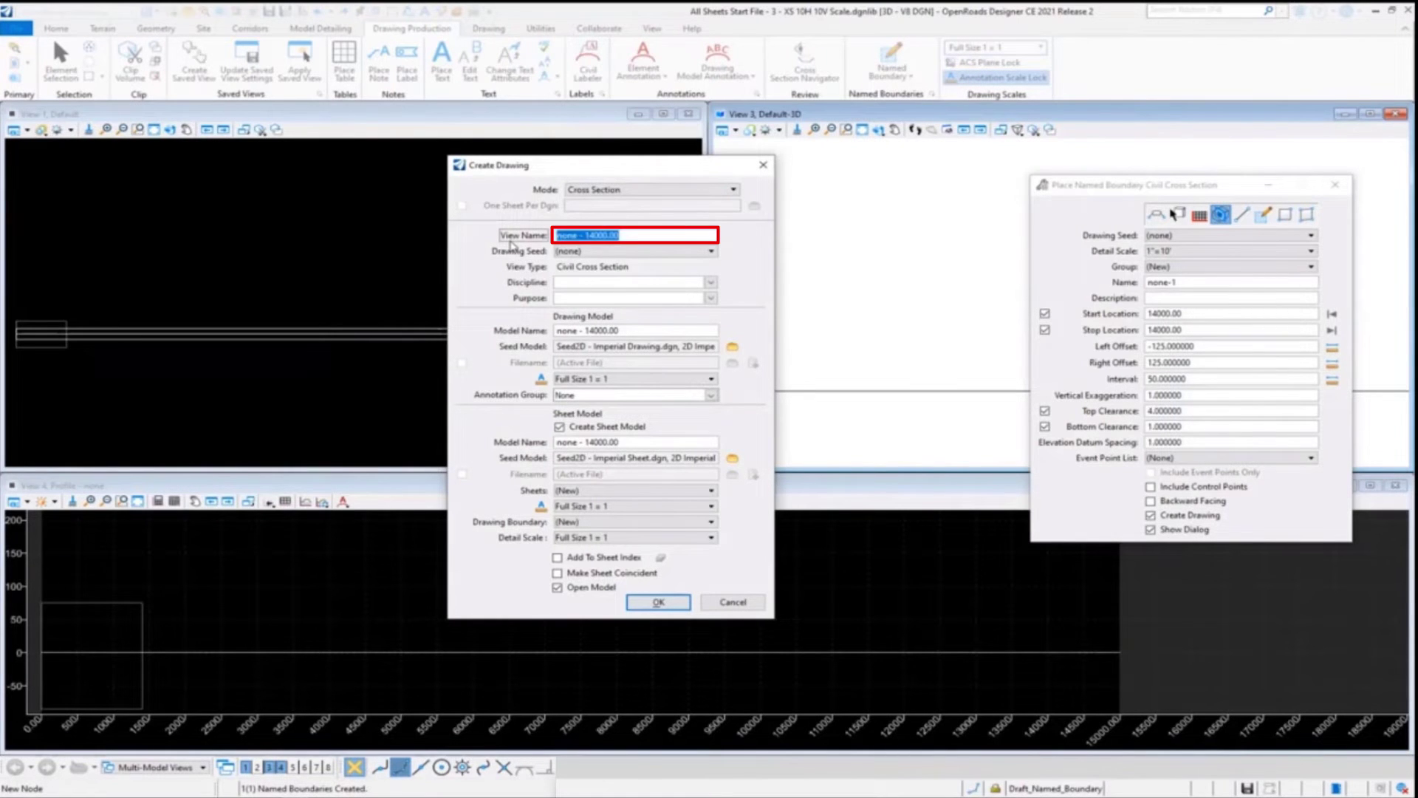
pyautogui.write('XS 10 Scale')
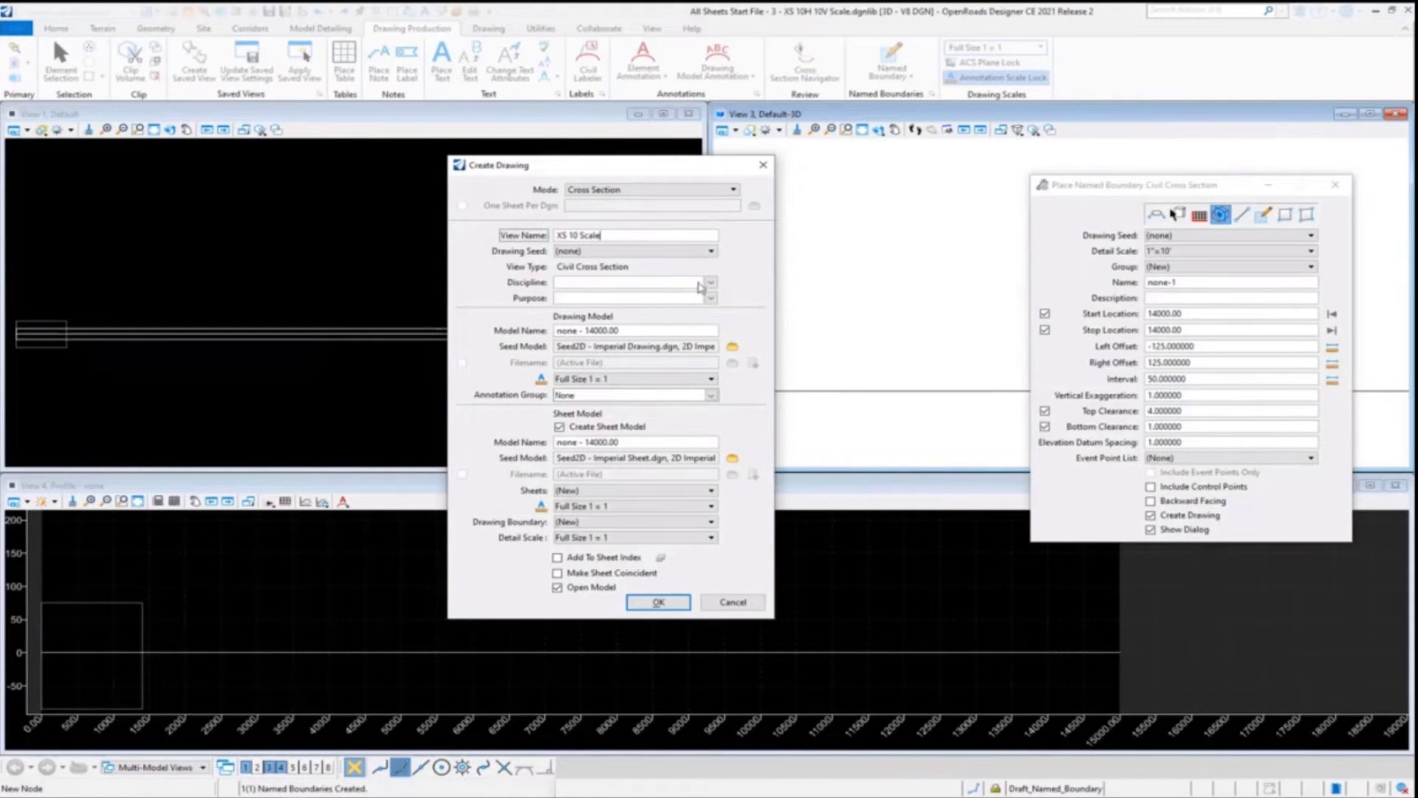
pyautogui.click(710, 282)
pyautogui.click(613, 319)
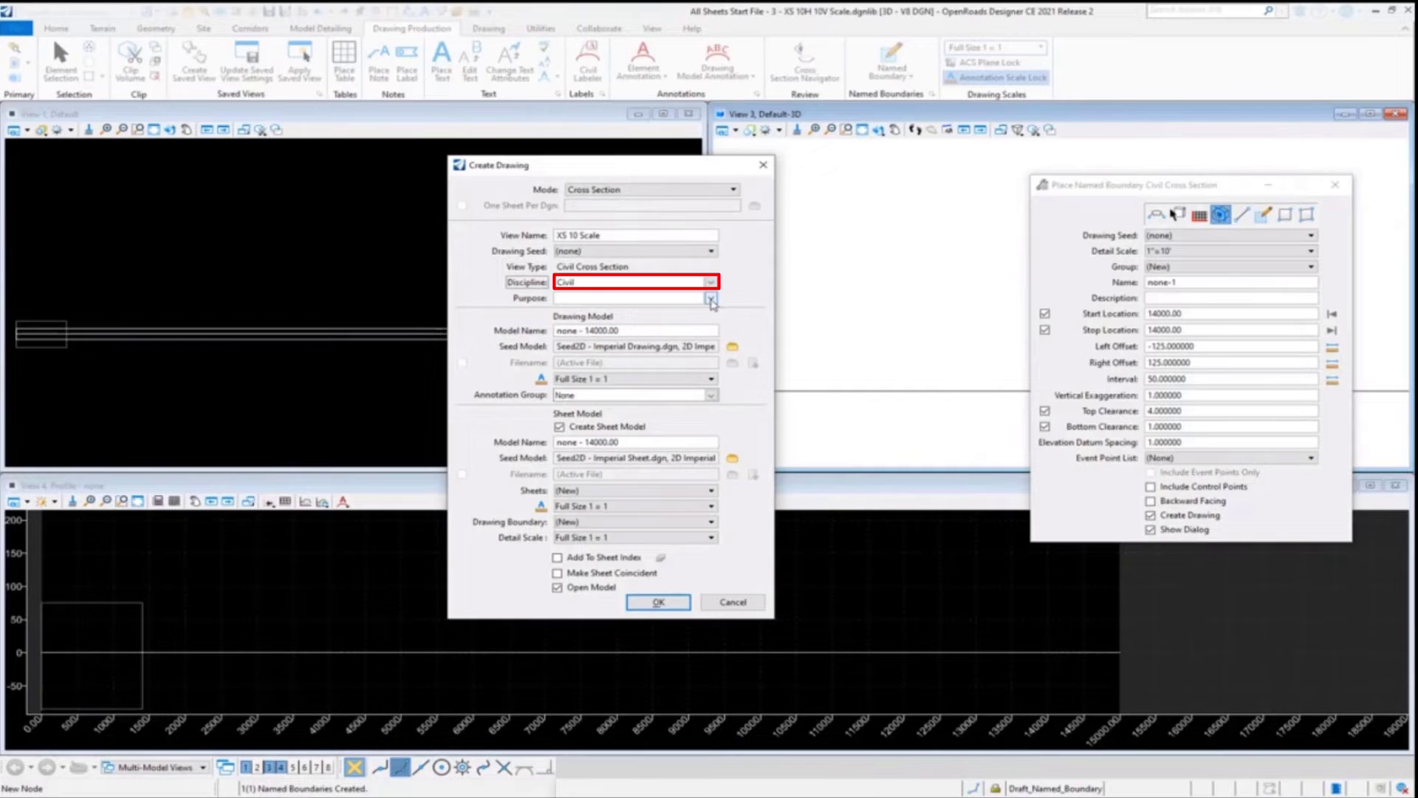
pyautogui.click(710, 298)
pyautogui.click(605, 370)
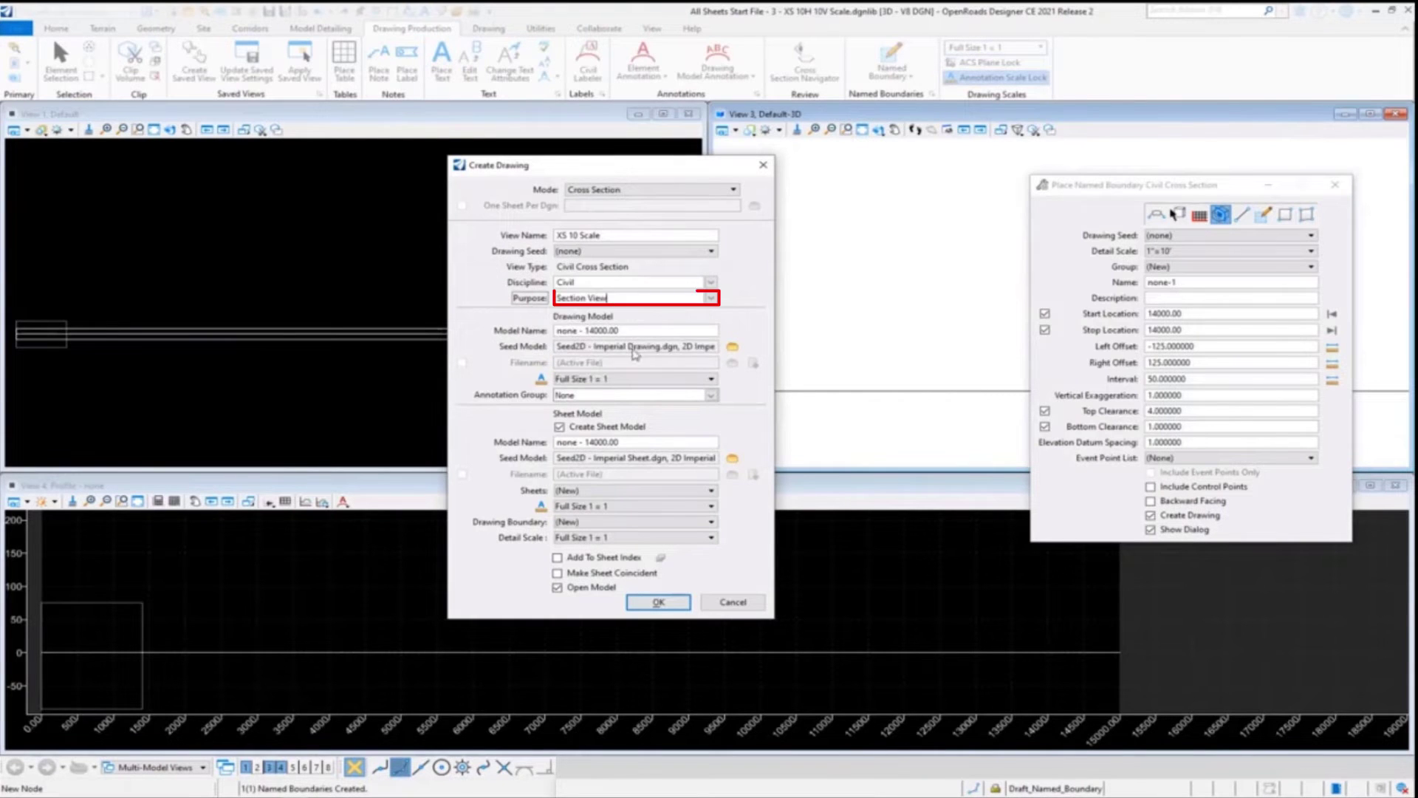
# Rename the drawing model to 'XS 10 Scale' with a 1"=10' annotation scale.
pyautogui.click(667, 332)
pyautogui.moveTo(667, 332); pyautogui.dragTo(555, 331)
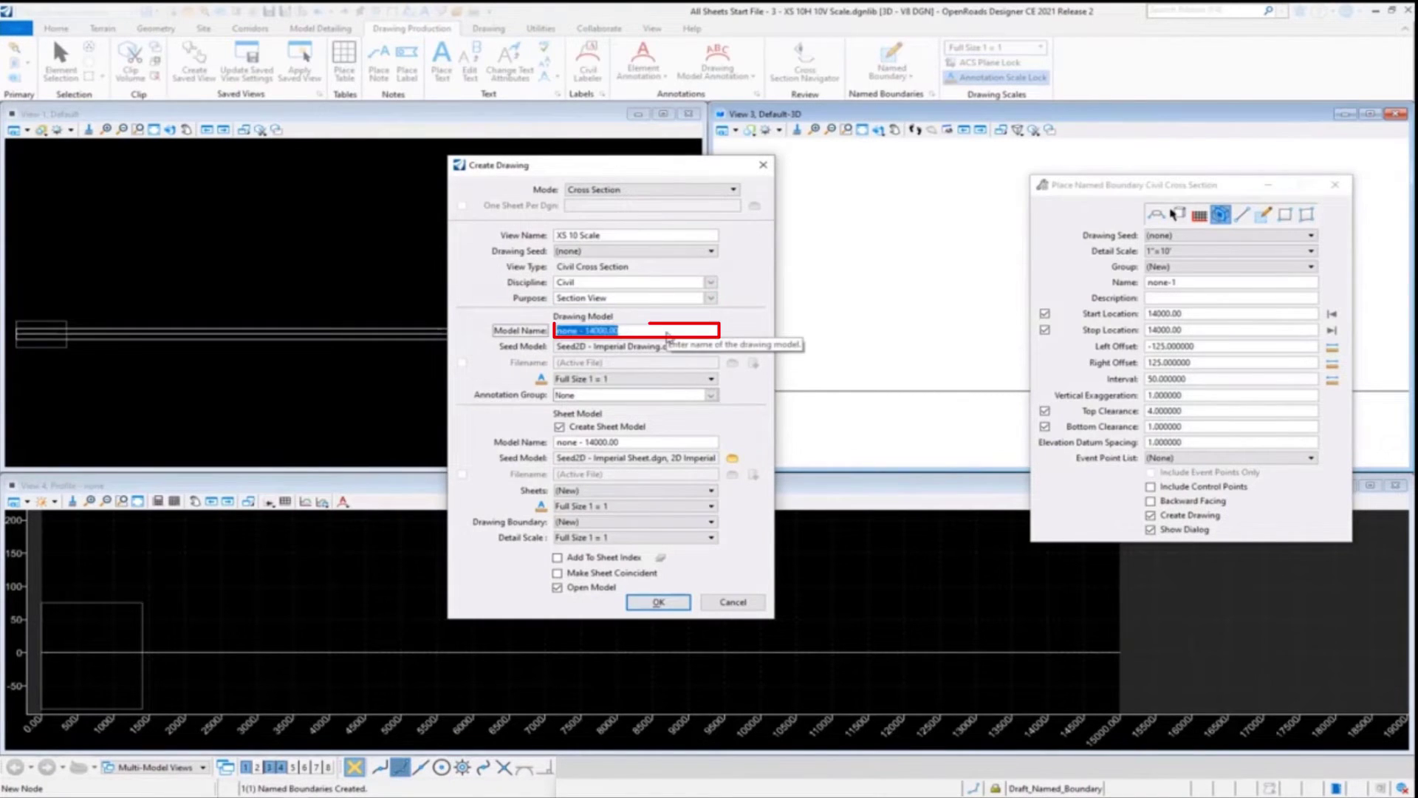
pyautogui.write('XS 10 Scale')
pyautogui.click(652, 379)
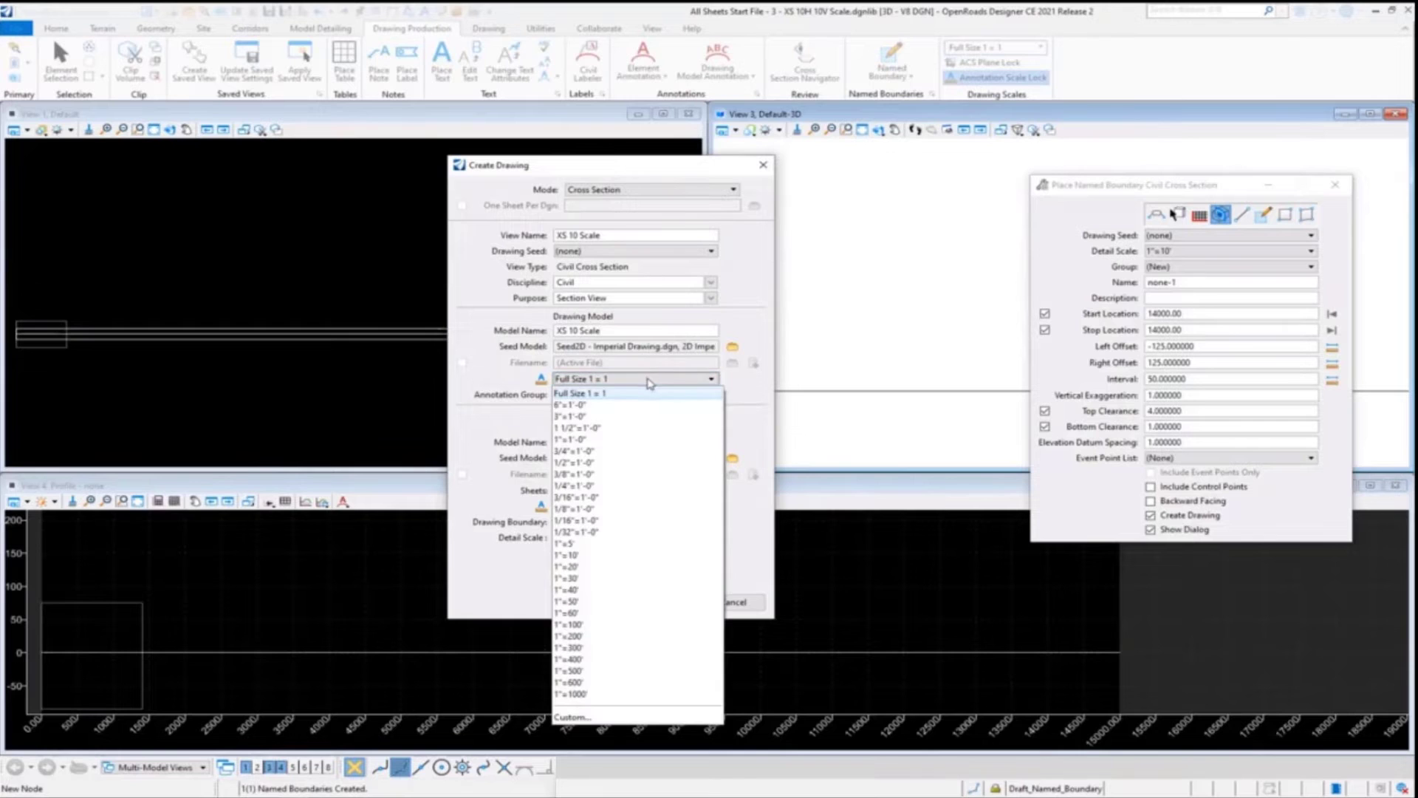
pyautogui.click(635, 555)
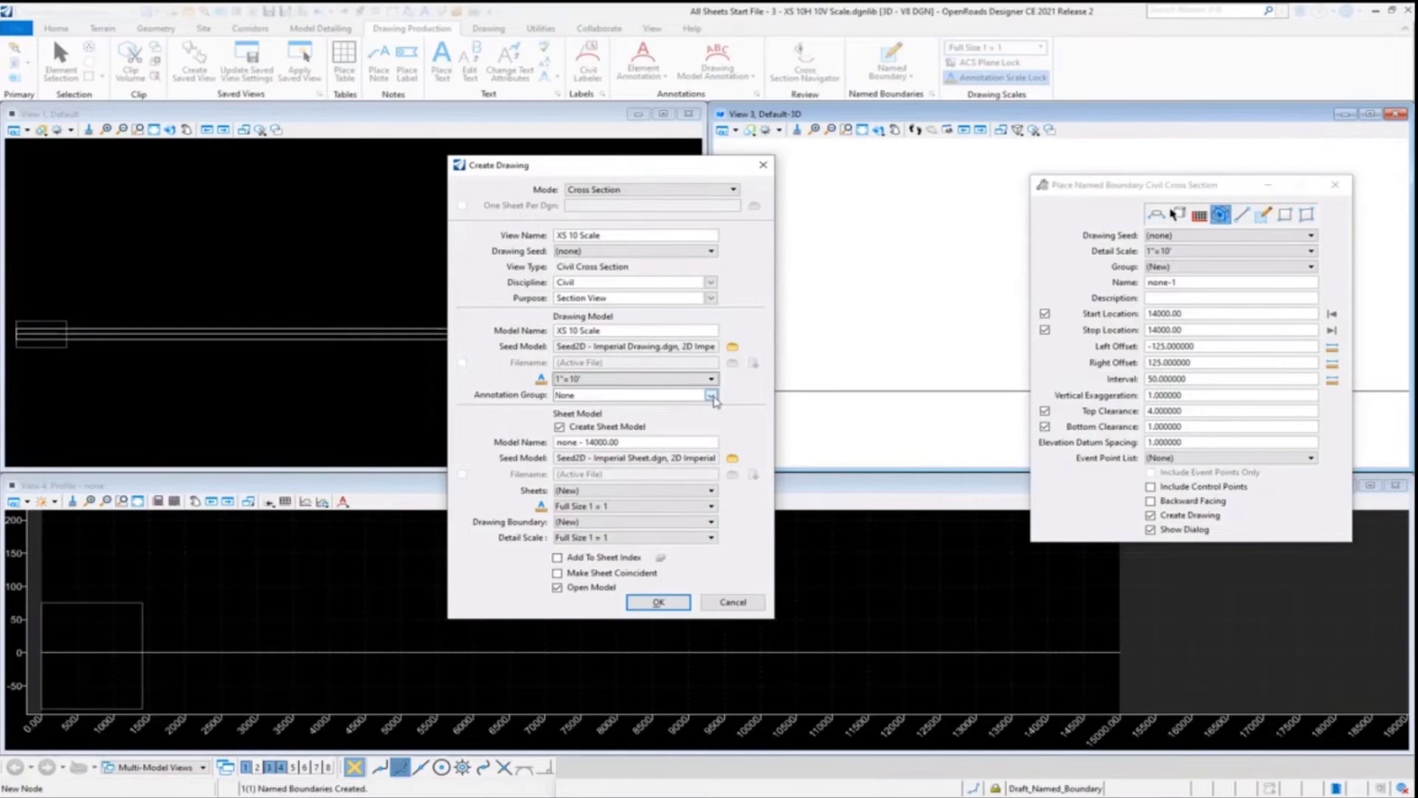
# Choose Cross Section > Drawing > Road > XS Grid w/ Annotation as the annotation group.
pyautogui.click(711, 396)
pyautogui.click(561, 418)
pyautogui.click(576, 429)
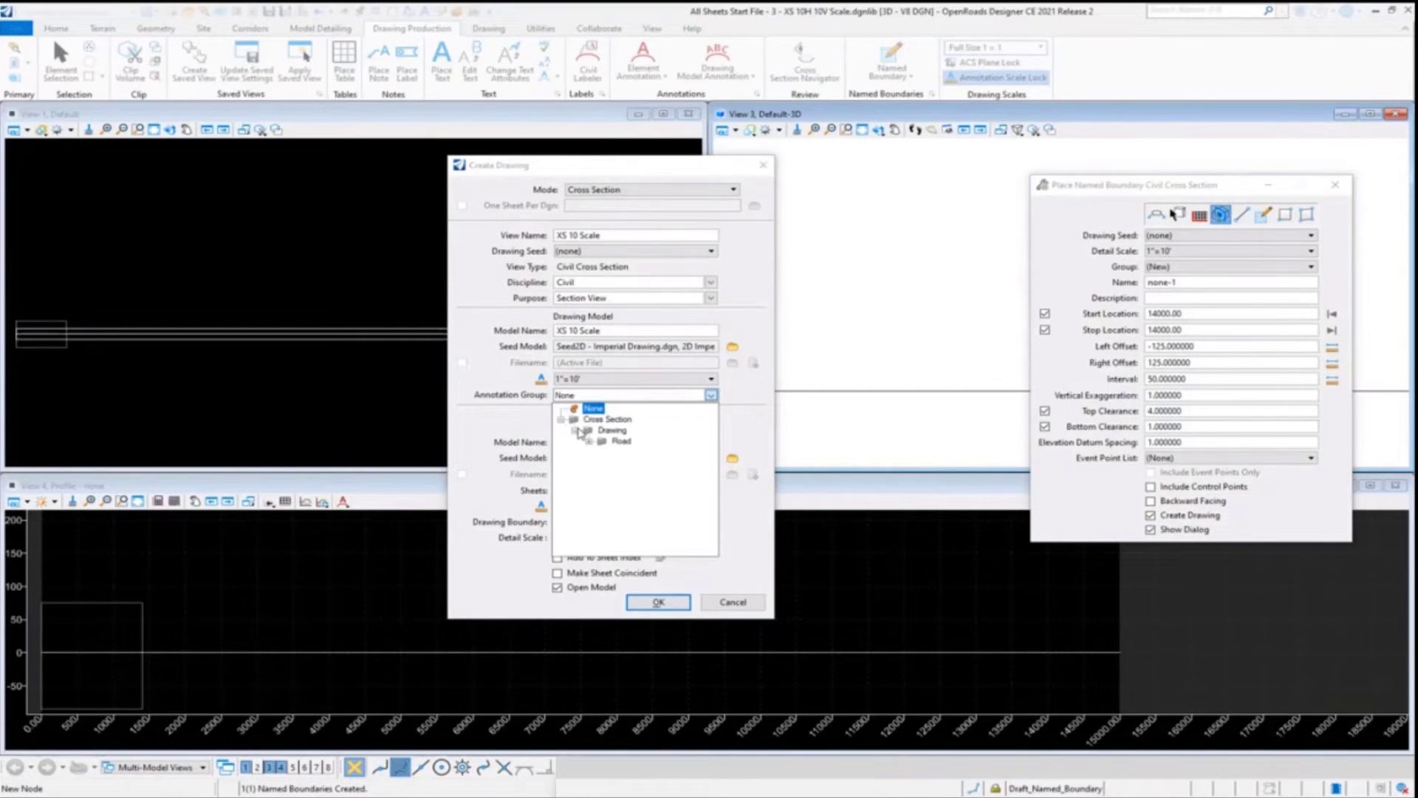
pyautogui.click(589, 441)
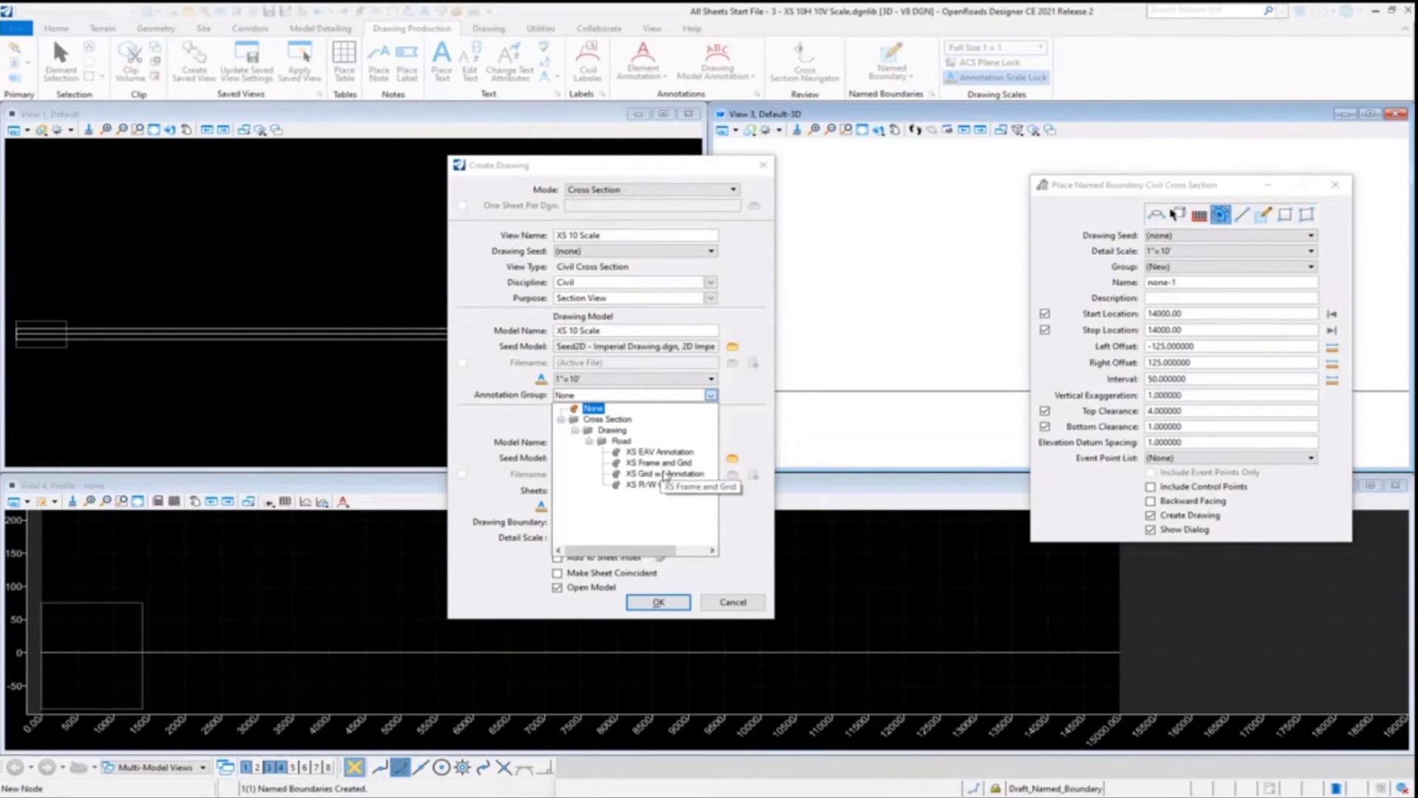
pyautogui.click(666, 474)
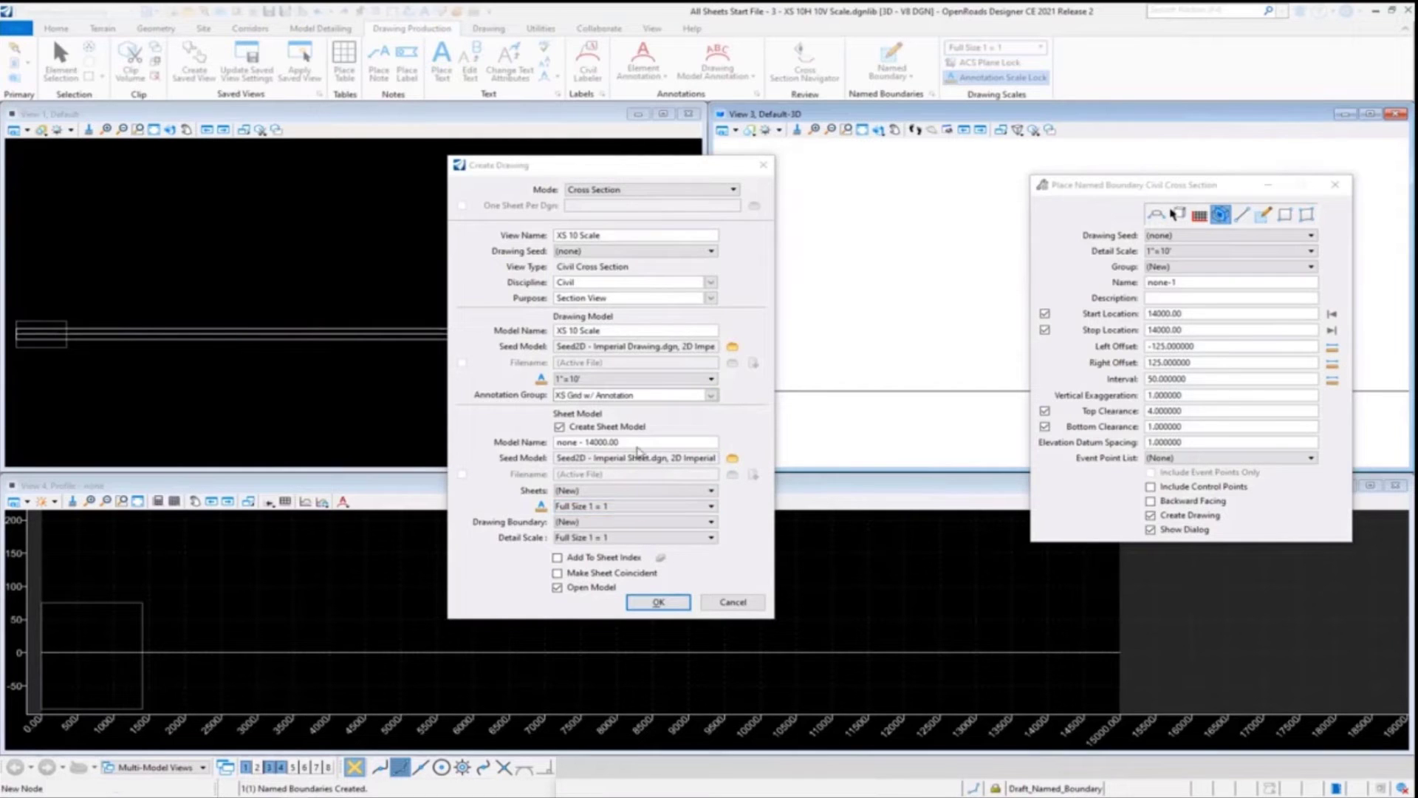
# Name the sheet model 'XS 10 Scale' and set its detail scale to 1"=10'.
pyautogui.tripleClick(639, 443)
pyautogui.write('XS 10 Scale')
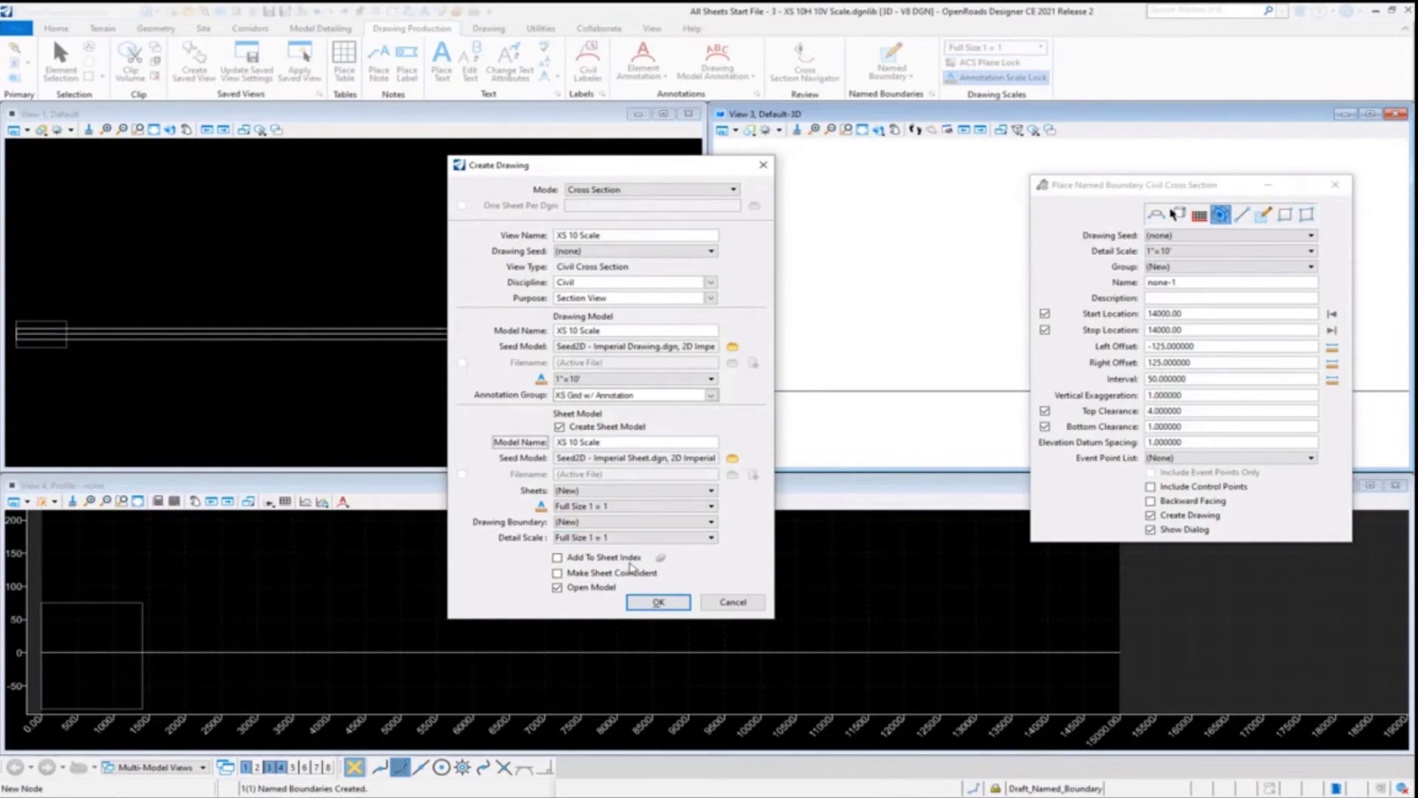
pyautogui.click(616, 538)
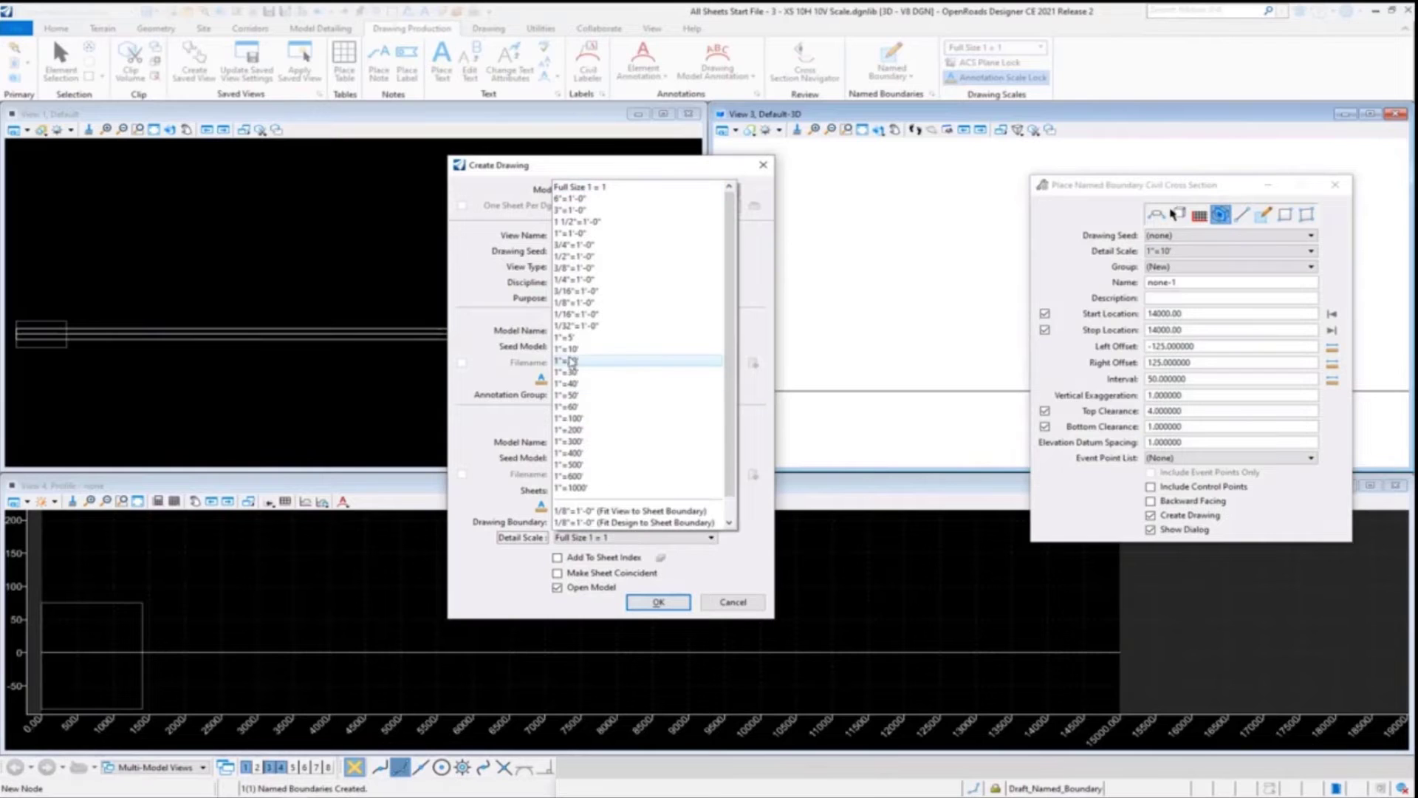
pyautogui.click(606, 348)
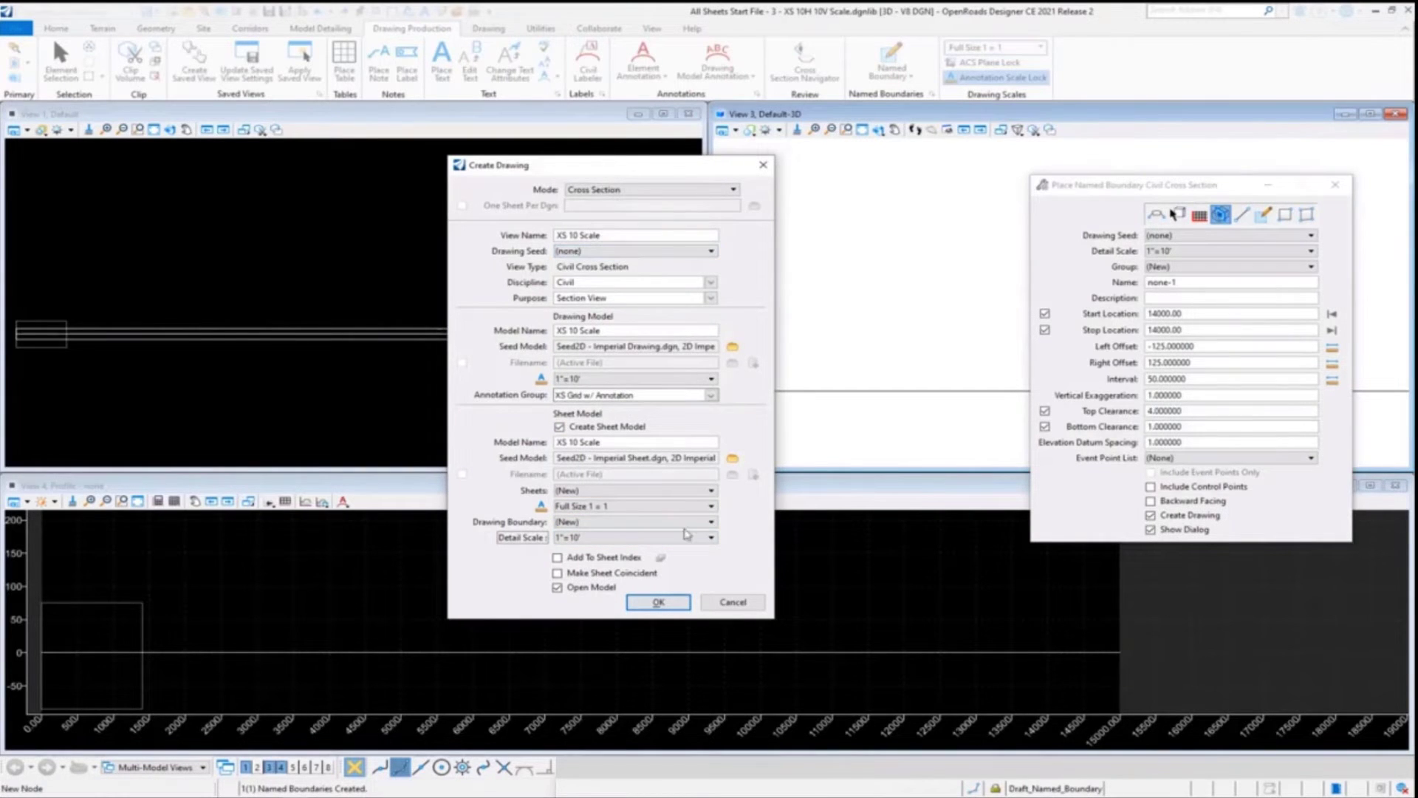
# Create the drawing, shift the boundary label left, and place the ANSI D border cell.
pyautogui.click(658, 602)
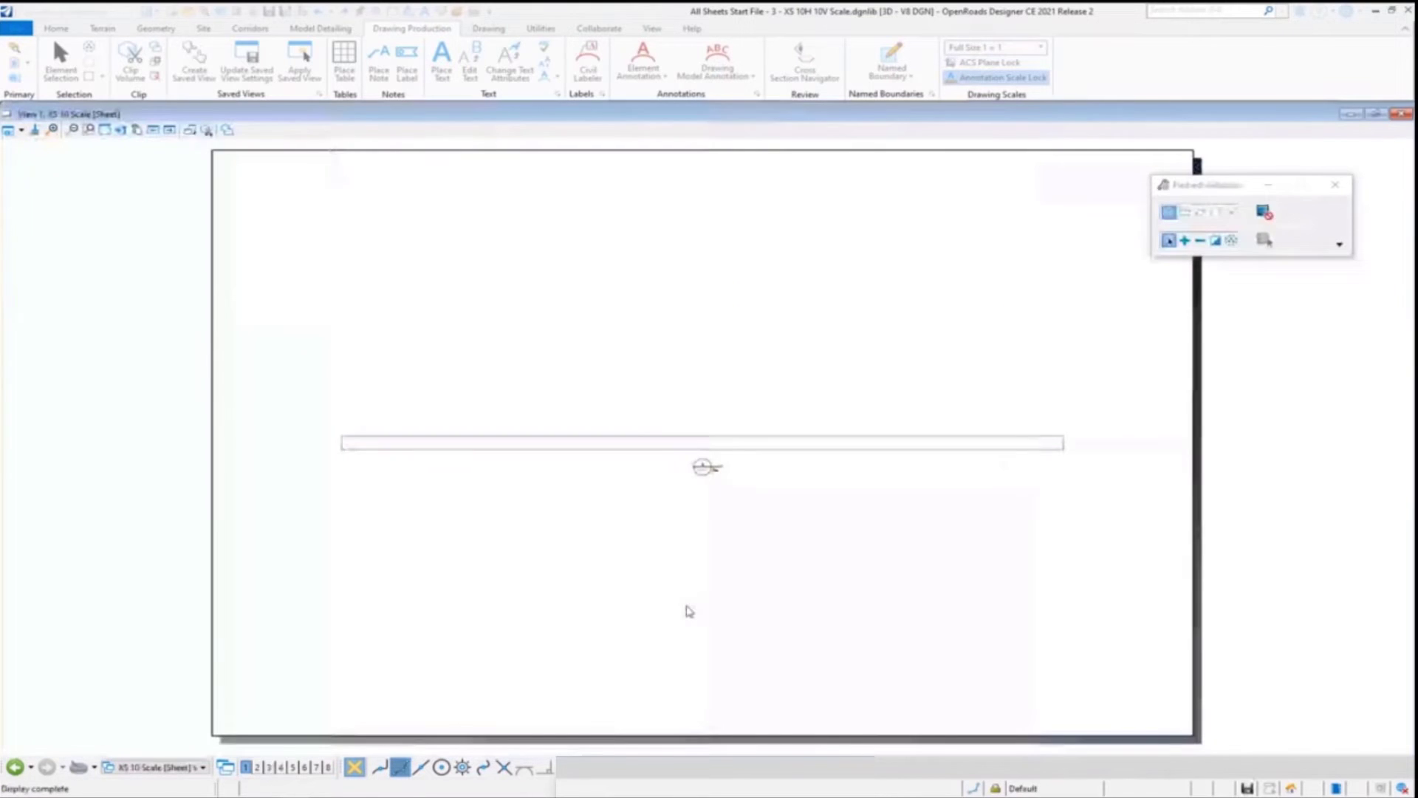
pyautogui.moveTo(706, 479)
pyautogui.mouseDown()
pyautogui.moveTo(180, 446)
pyautogui.moveTo(168, 462)
pyautogui.mouseUp()
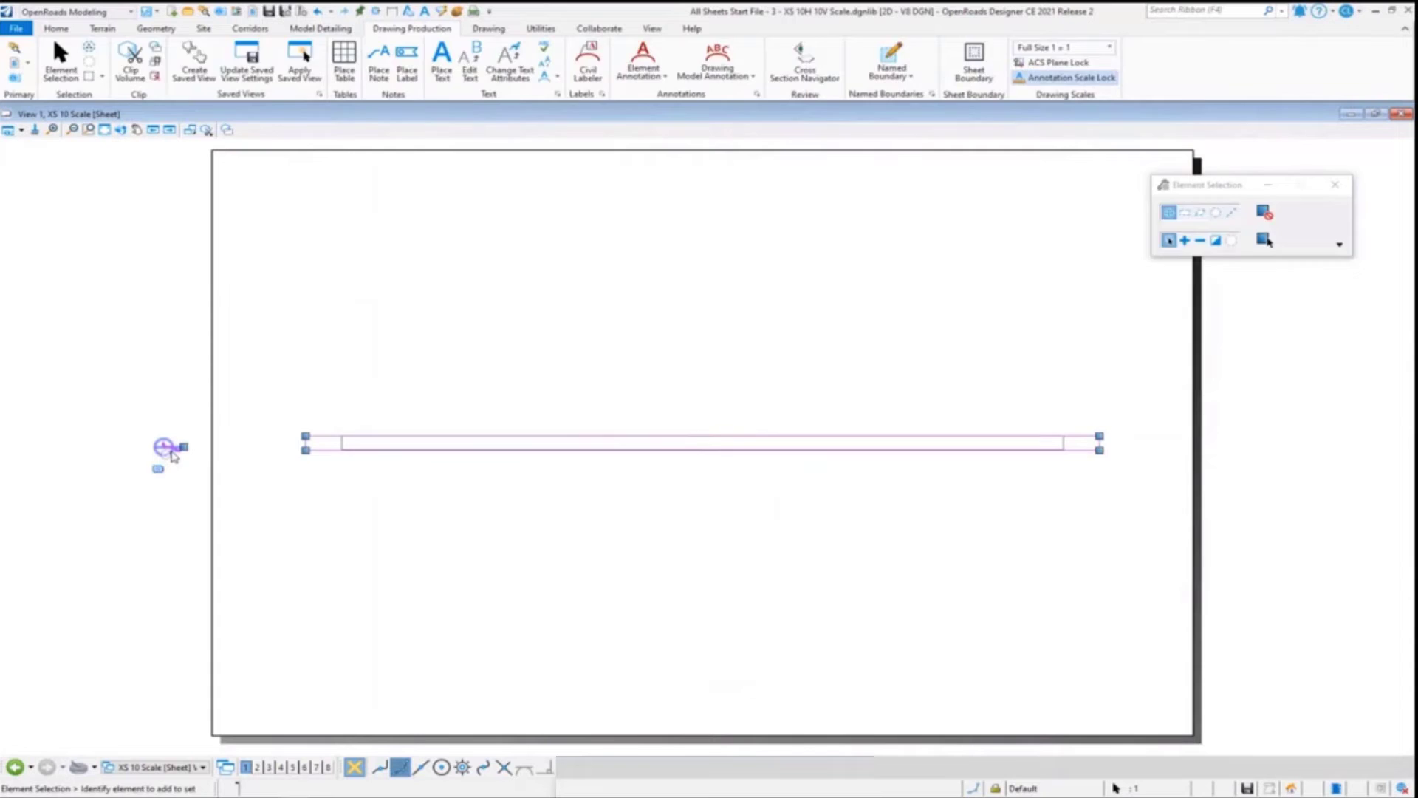
pyautogui.click(488, 28)
pyautogui.click(702, 45)
pyautogui.click(1308, 210)
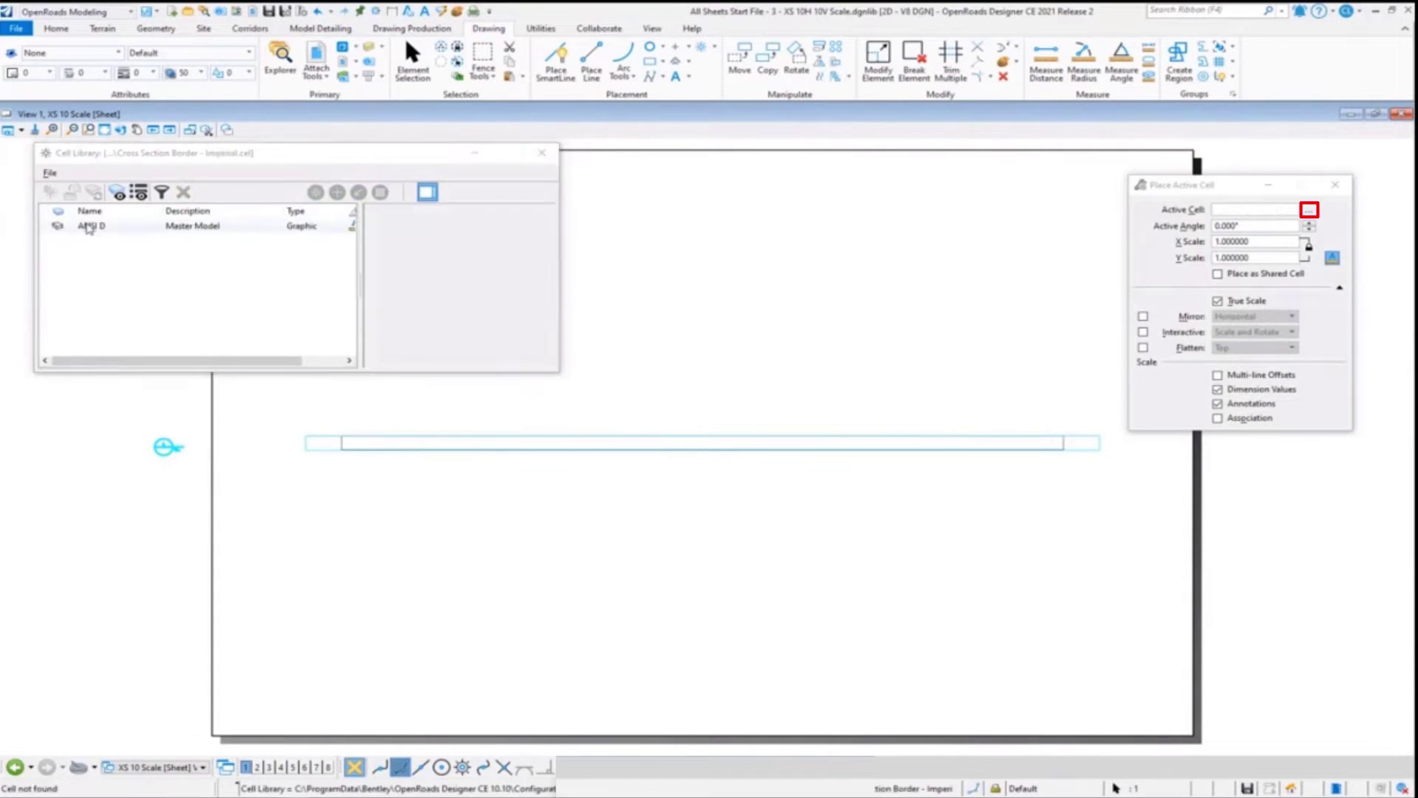
pyautogui.doubleClick(91, 225)
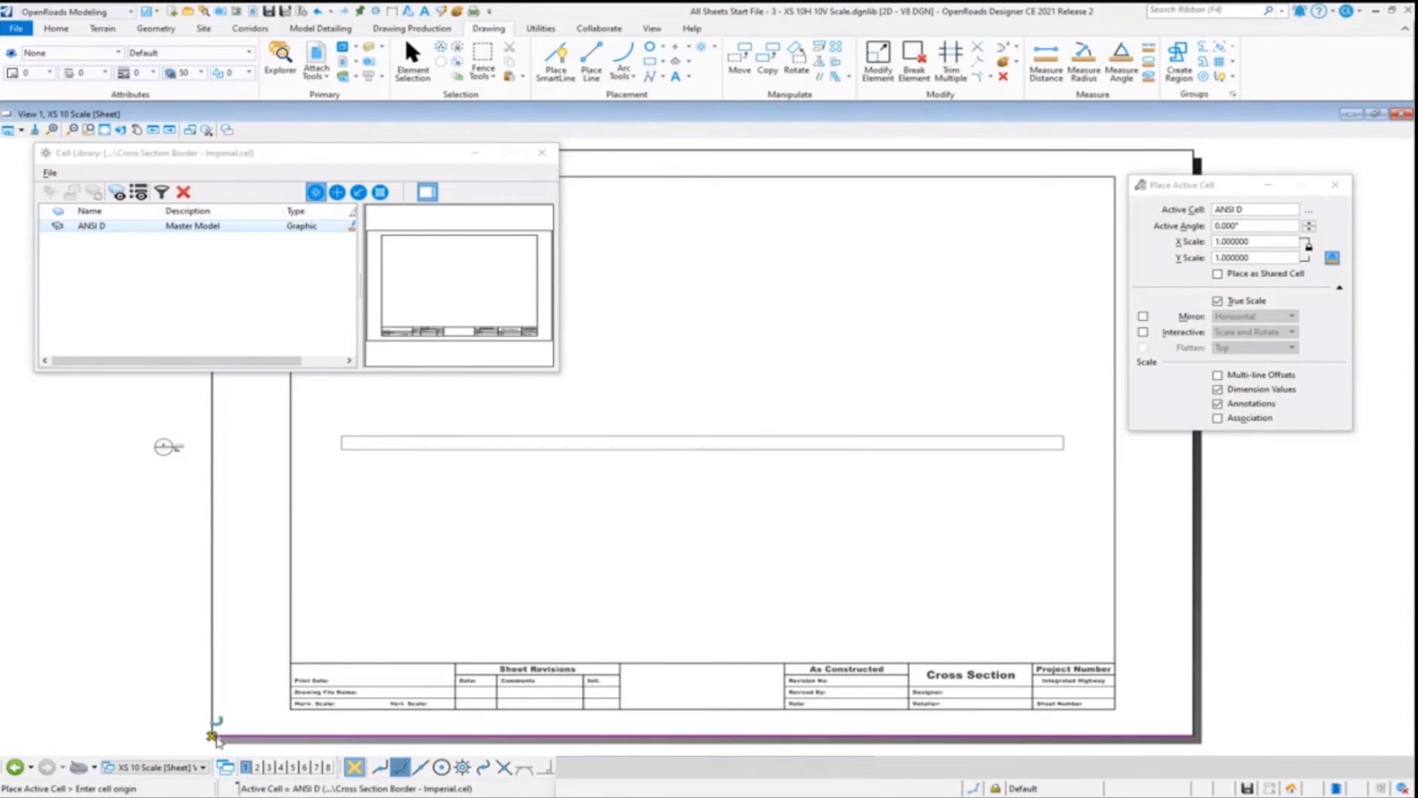
pyautogui.click(476, 706)
pyautogui.press('Escape')
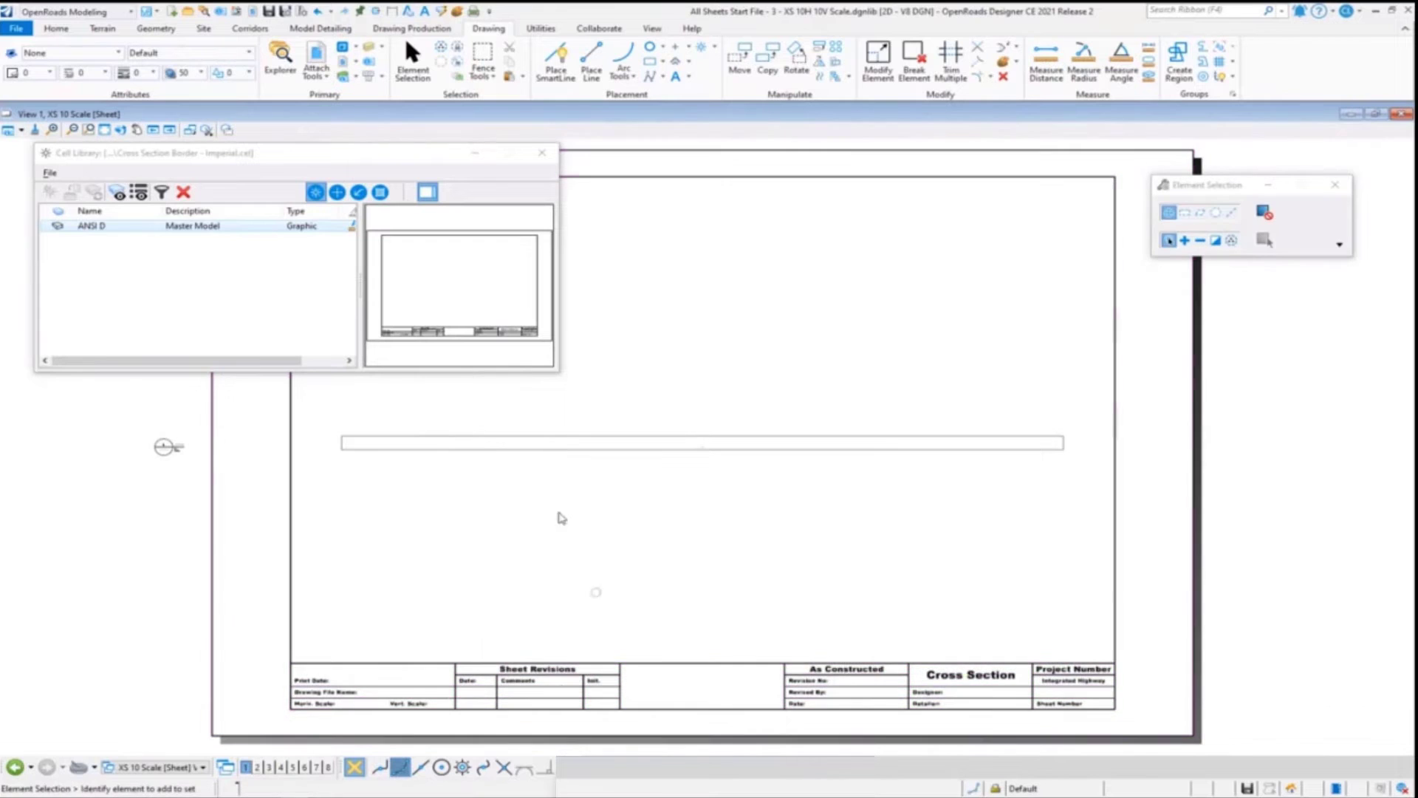
pyautogui.click(547, 156)
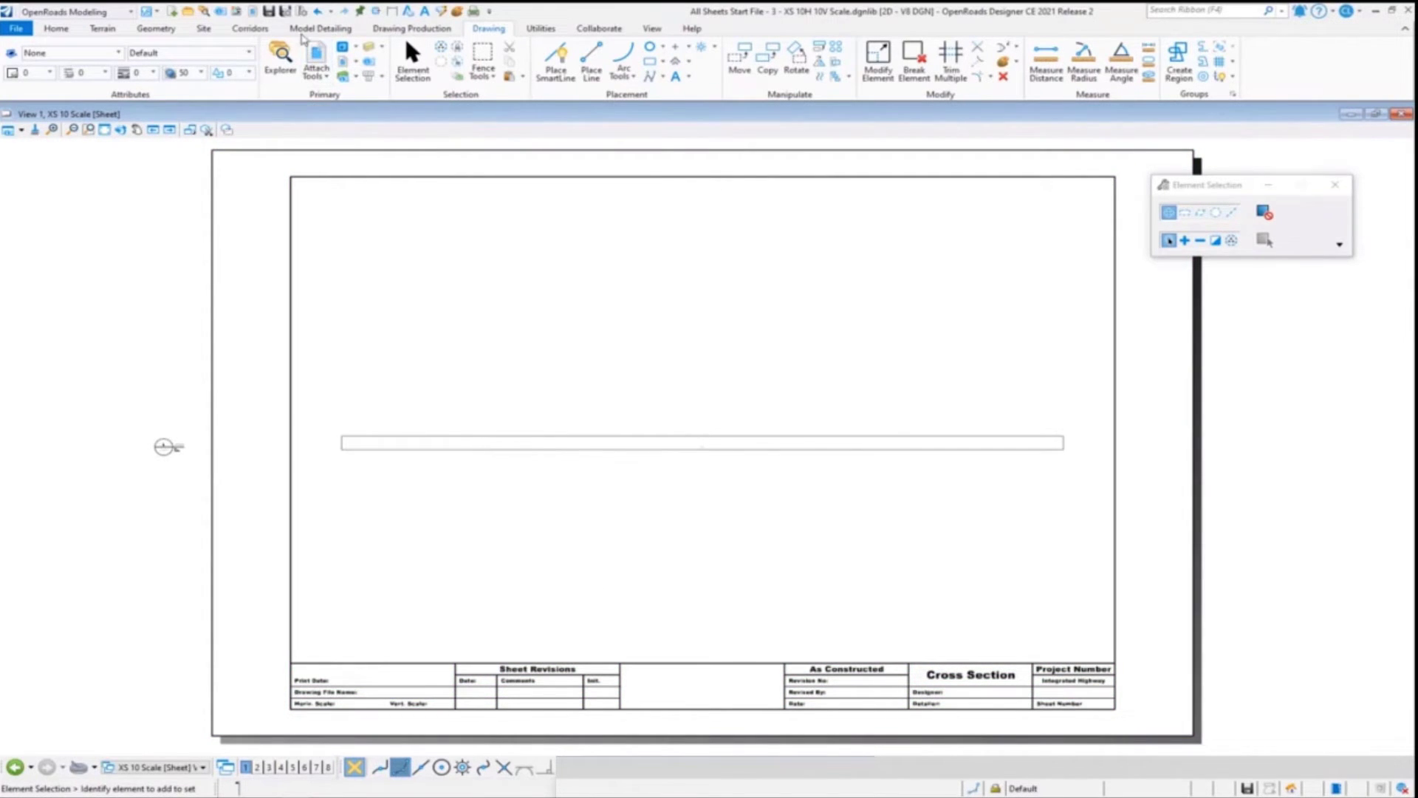
# Move the cross-section reference down to just above the title block.
pyautogui.click(253, 11)
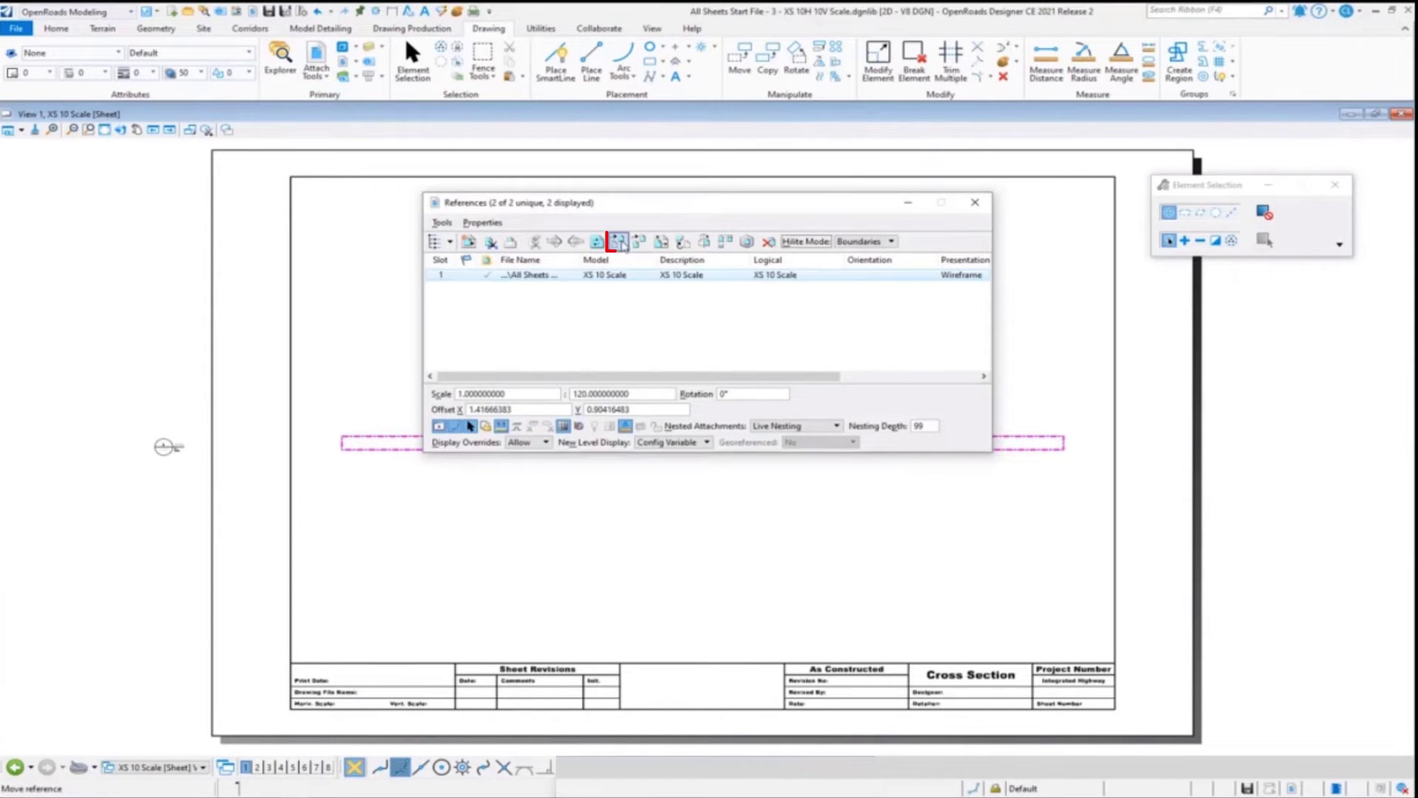
pyautogui.click(618, 240)
pyautogui.click(404, 276)
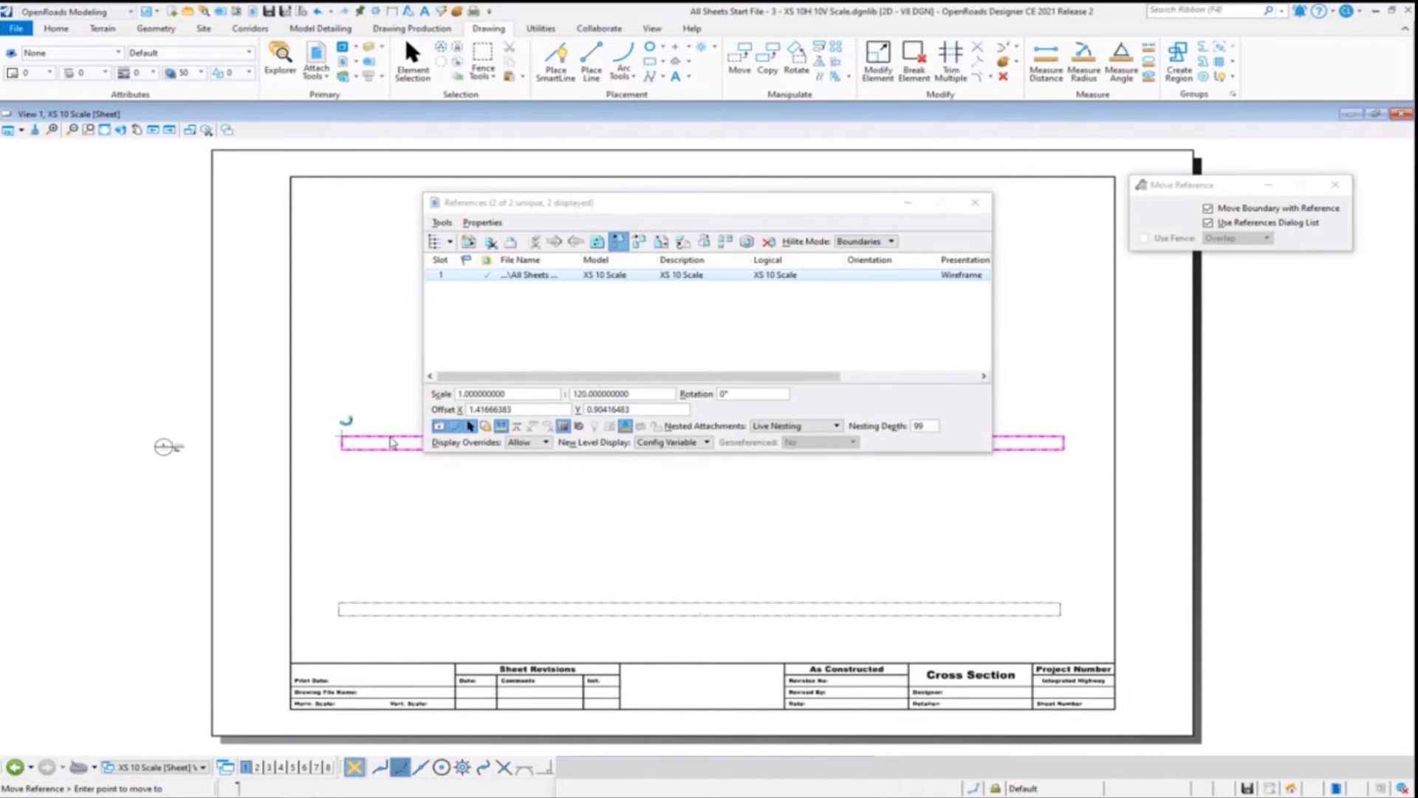
pyautogui.click(389, 608)
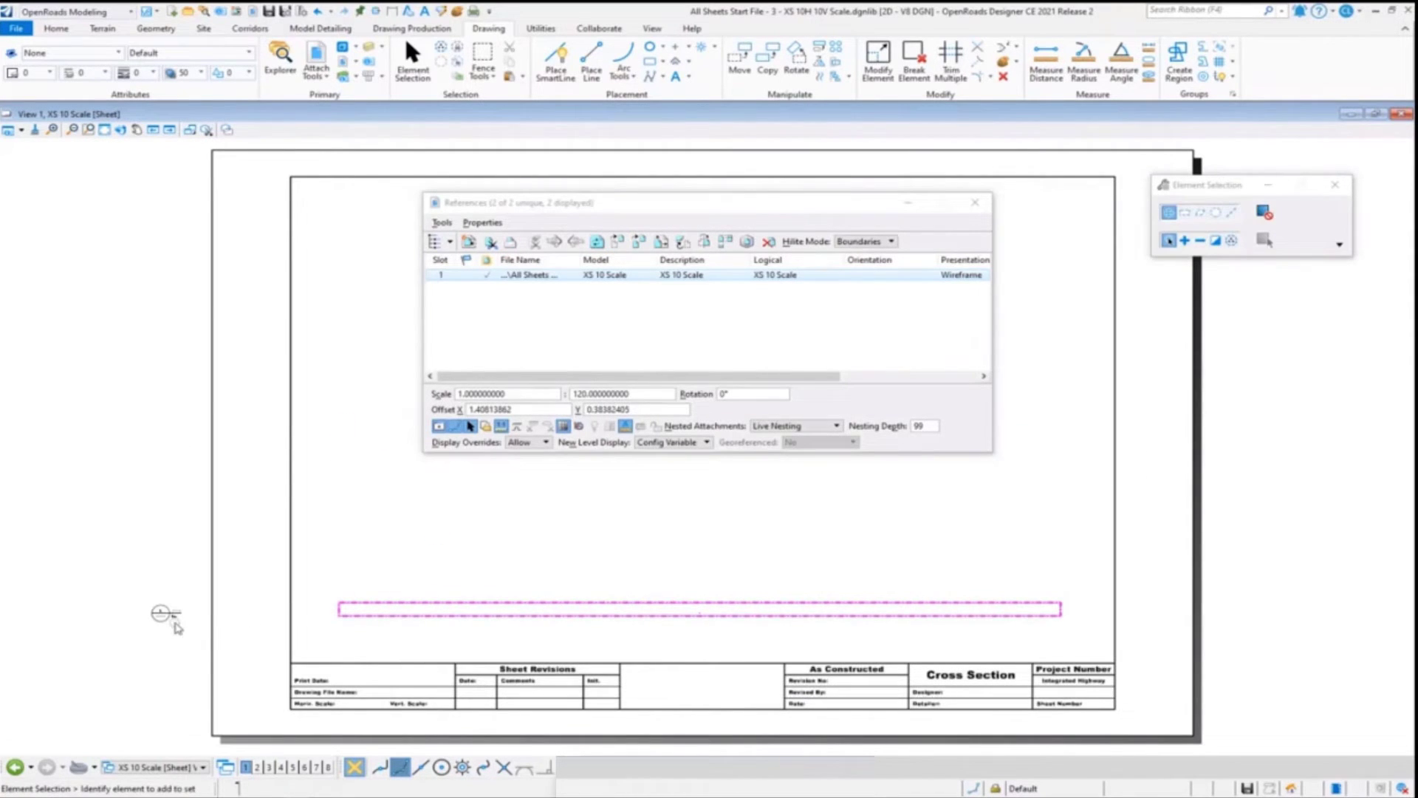
# Drag the drawing boundary's left and right ends to the reference edges and fit the sheet.
pyautogui.click(301, 610)
pyautogui.scroll(3, 305, 629)
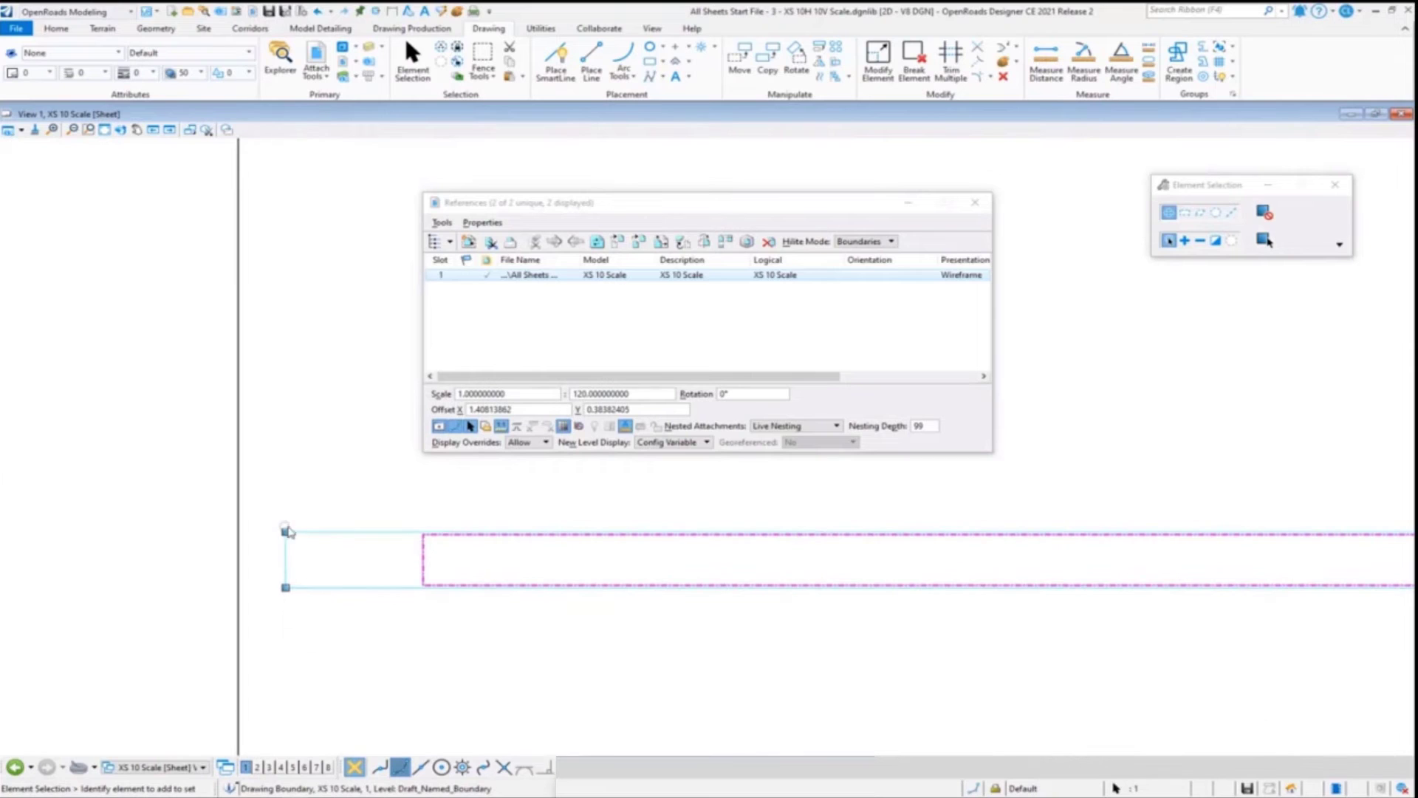
pyautogui.moveTo(286, 531); pyautogui.dragTo(422, 533)
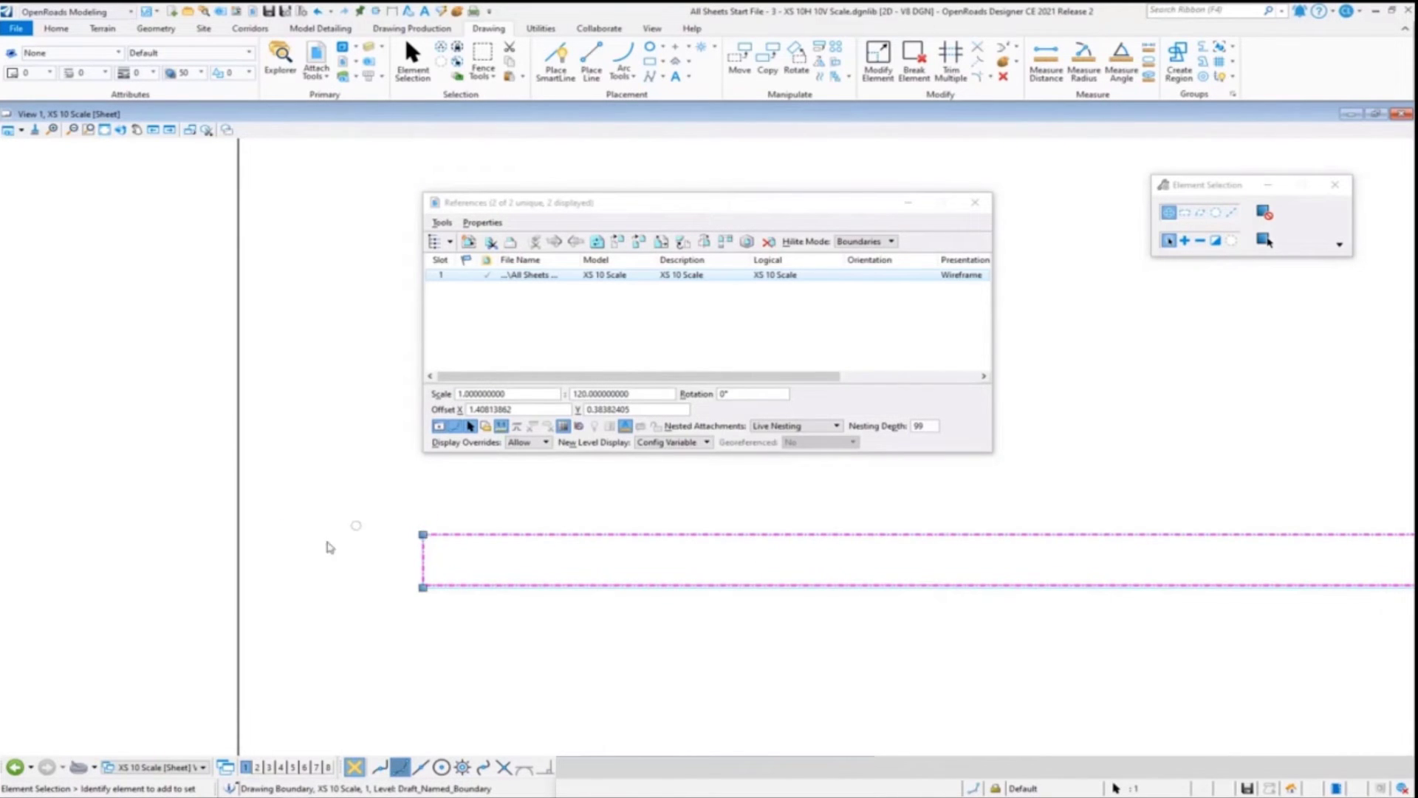
pyautogui.scroll(-4, 329, 546)
pyautogui.scroll(4, 1241, 564)
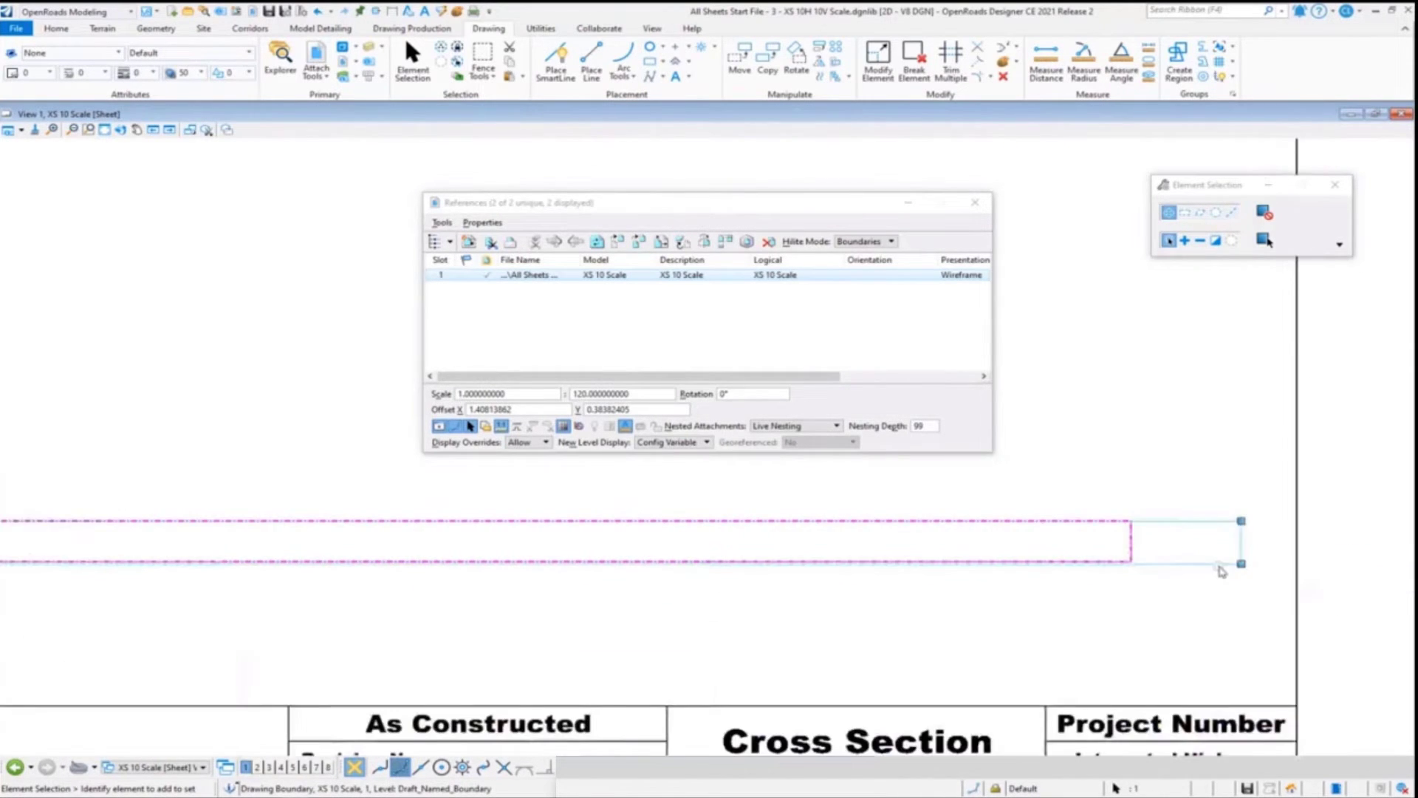
pyautogui.moveTo(1241, 564); pyautogui.dragTo(1131, 561)
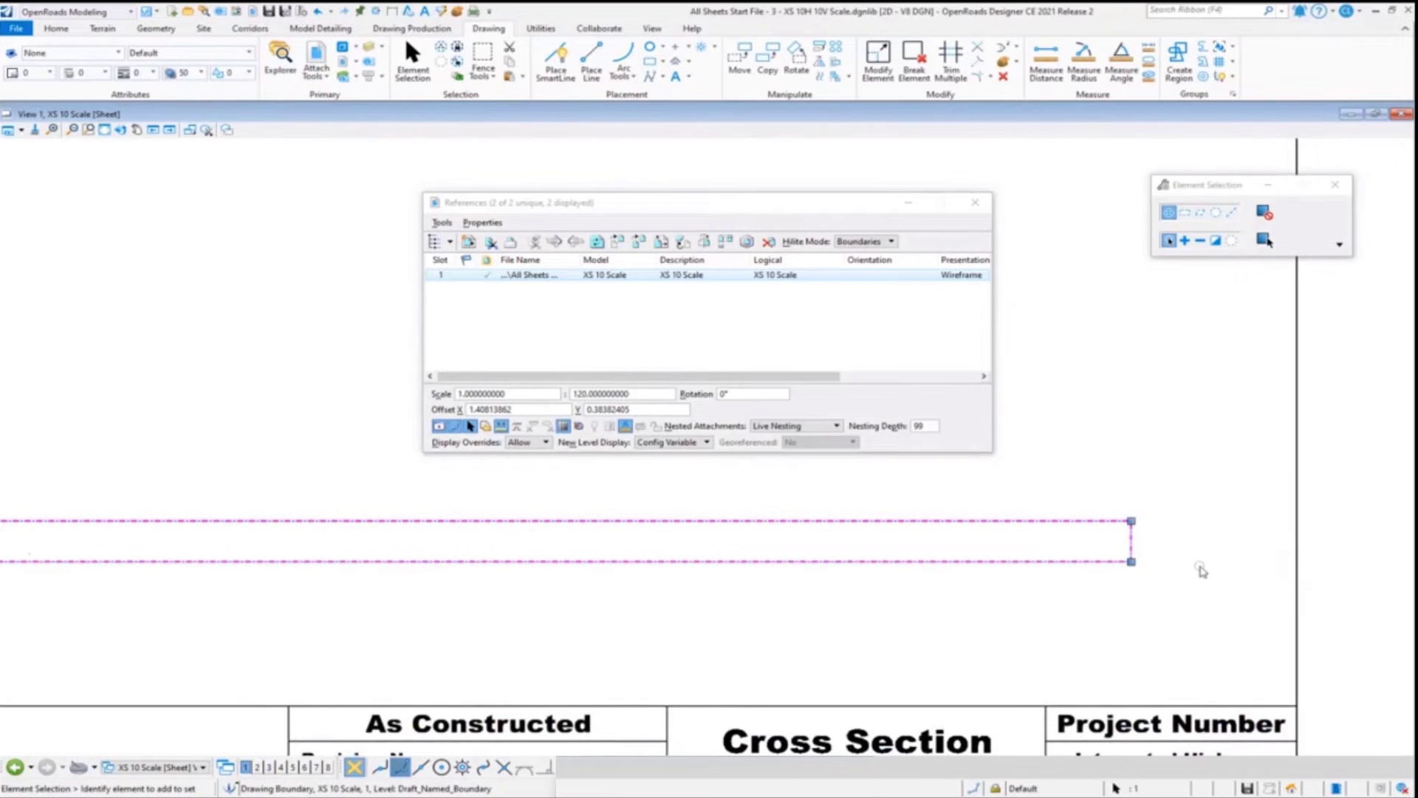
pyautogui.click(104, 130)
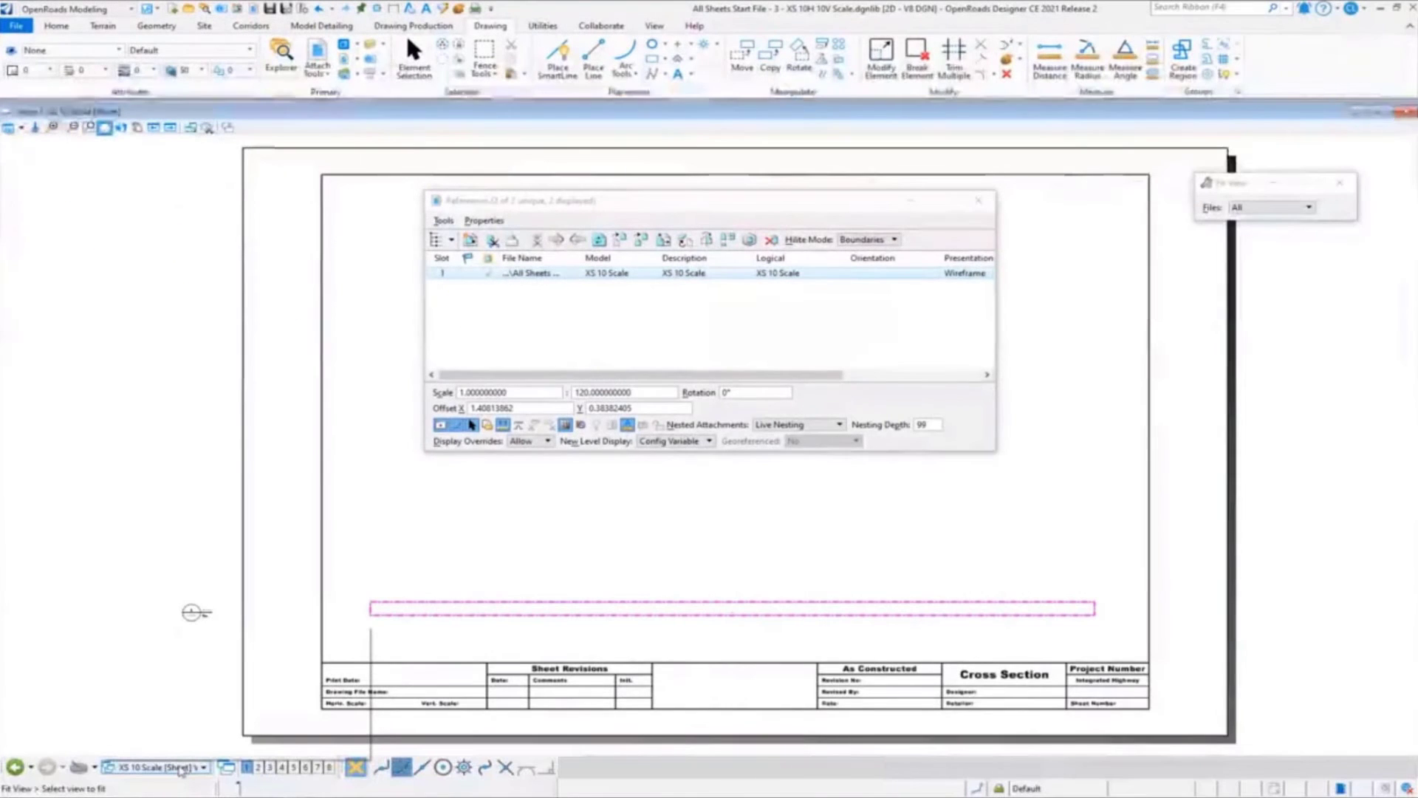
# In XS 10 Scale Views, set the saved view's cut display style to Wireframe.
pyautogui.click(181, 768)
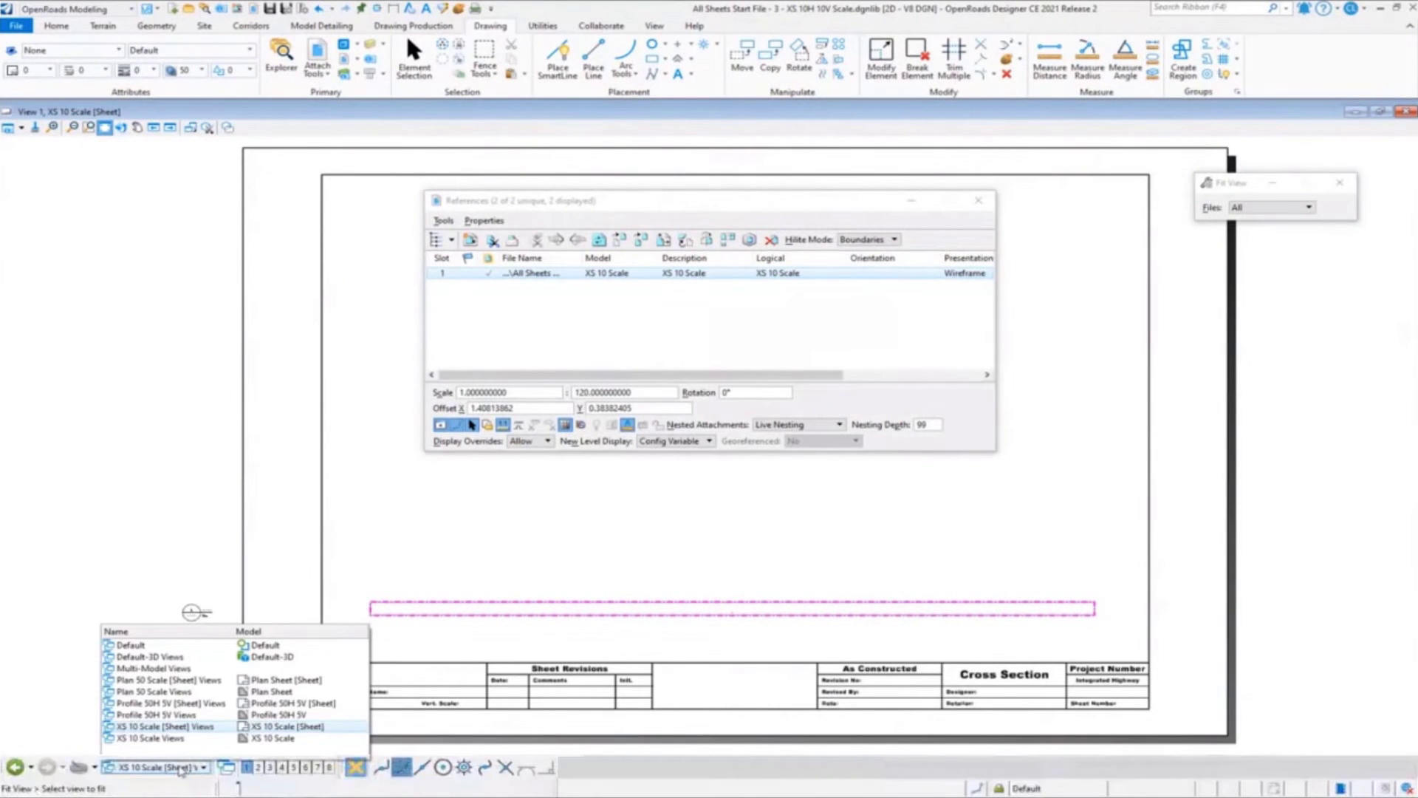
pyautogui.click(151, 738)
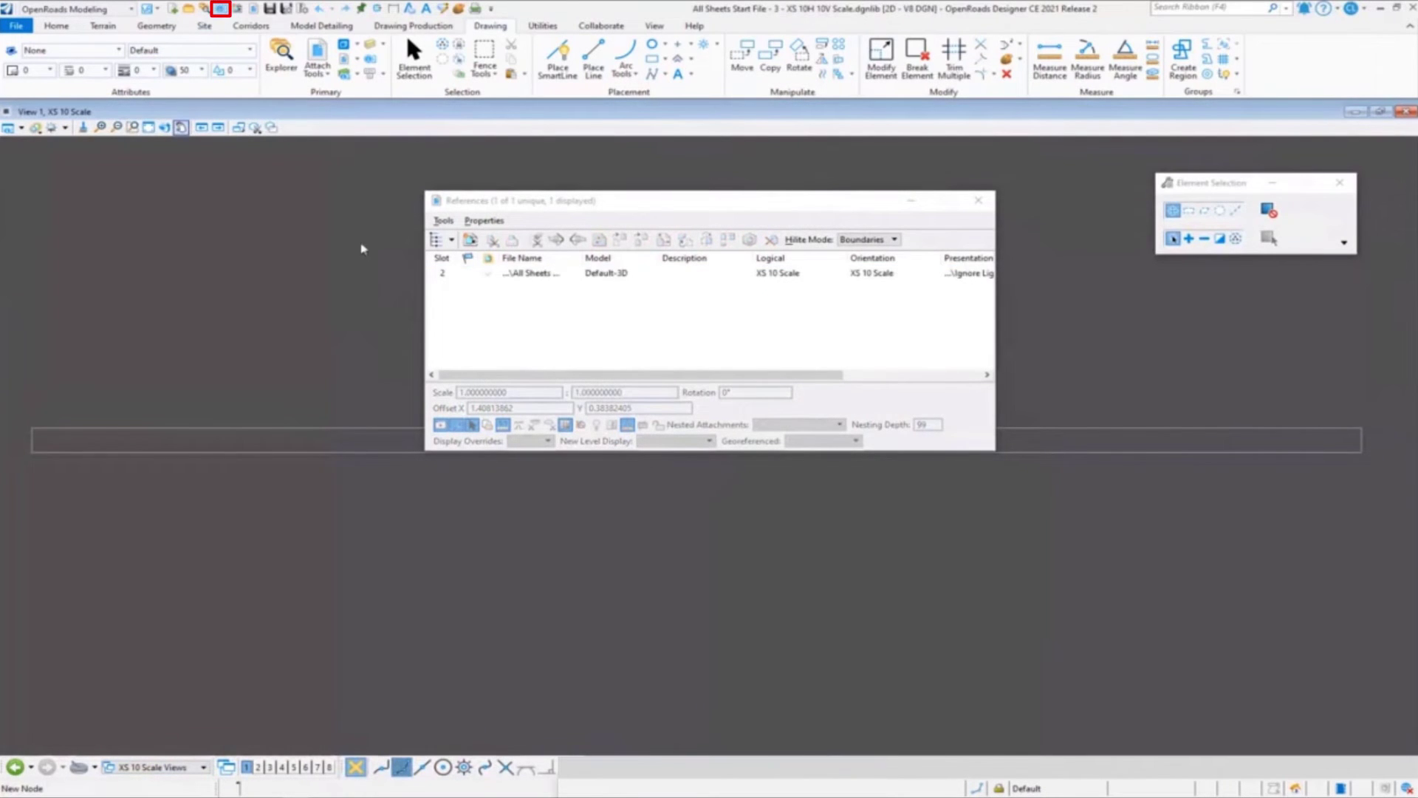
pyautogui.click(378, 428)
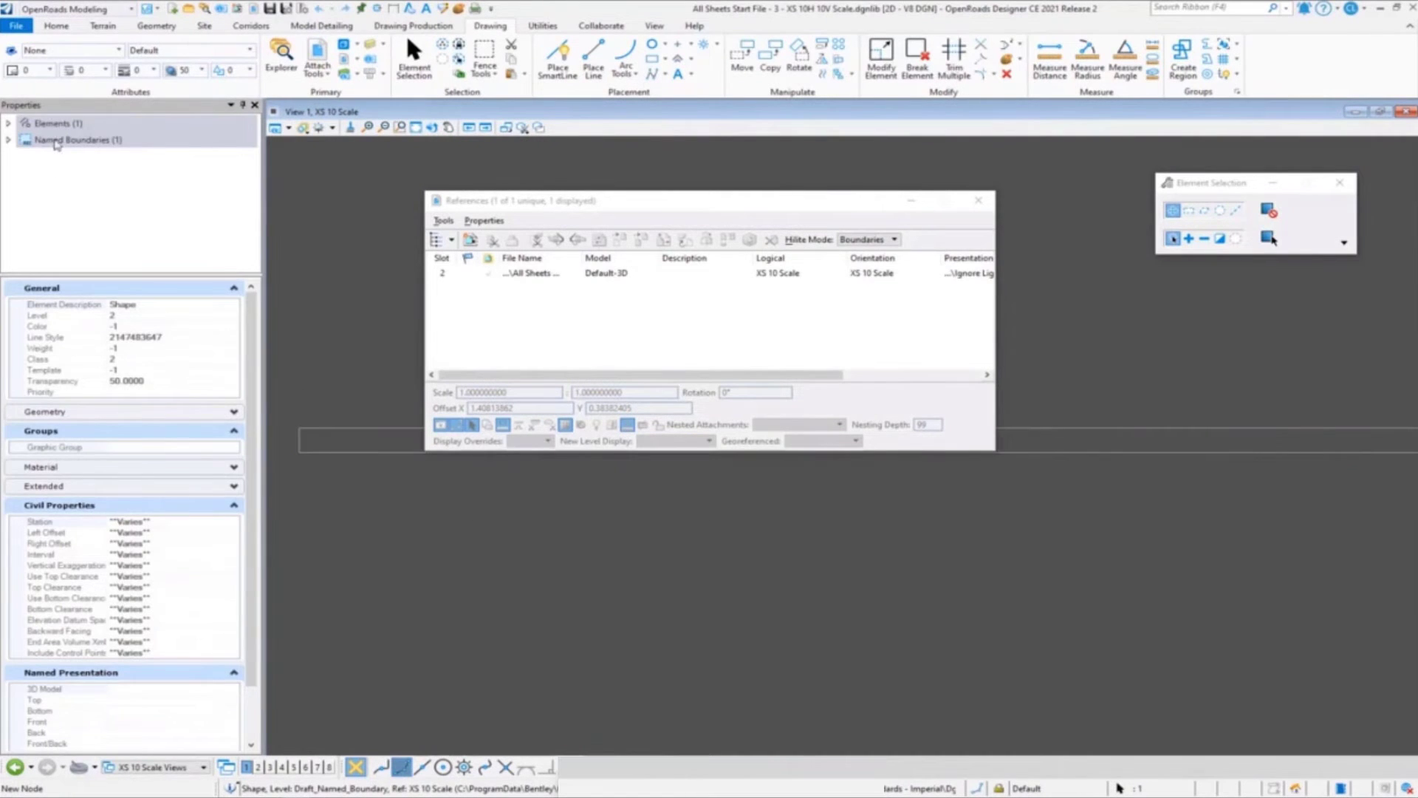
pyautogui.click(55, 142)
pyautogui.click(92, 189)
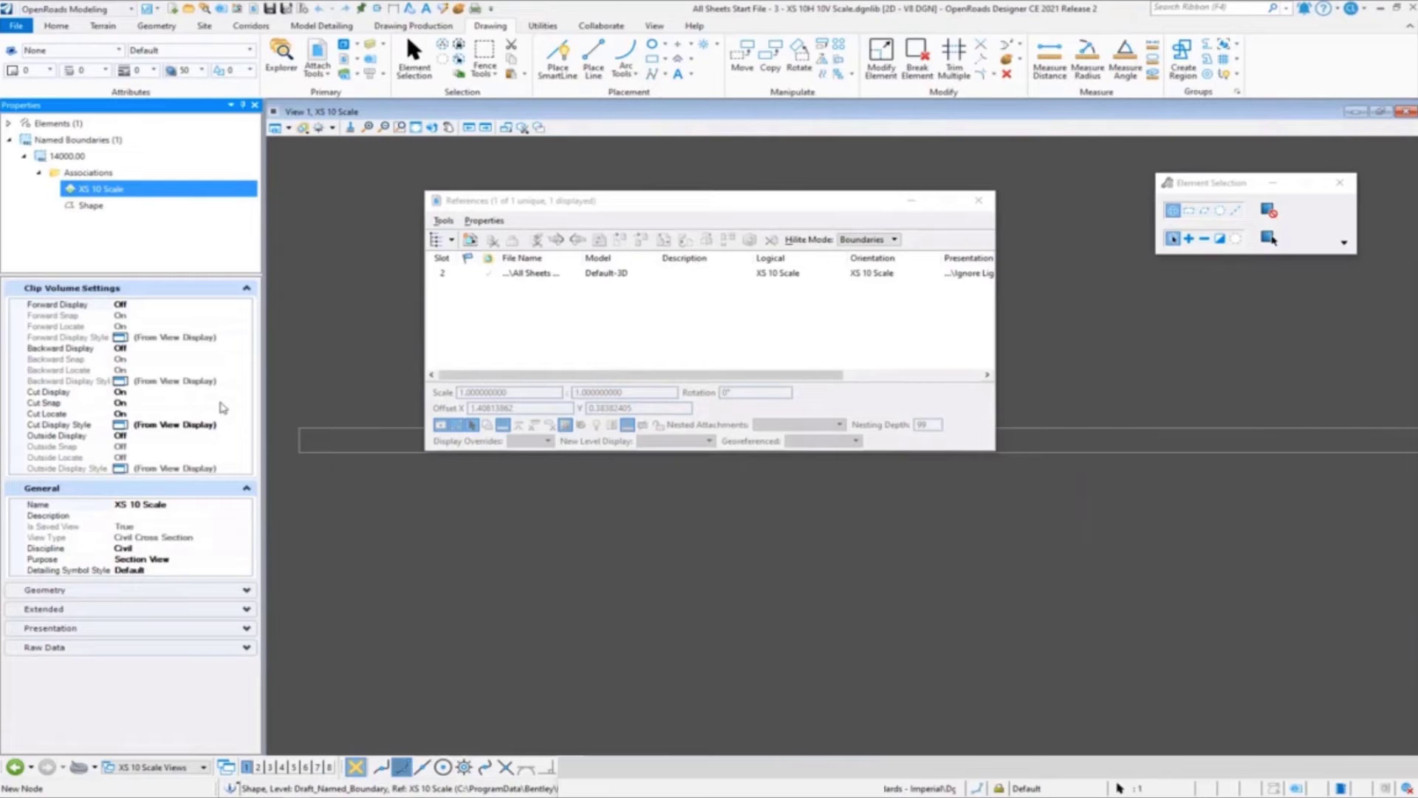
pyautogui.click(237, 426)
pyautogui.click(245, 425)
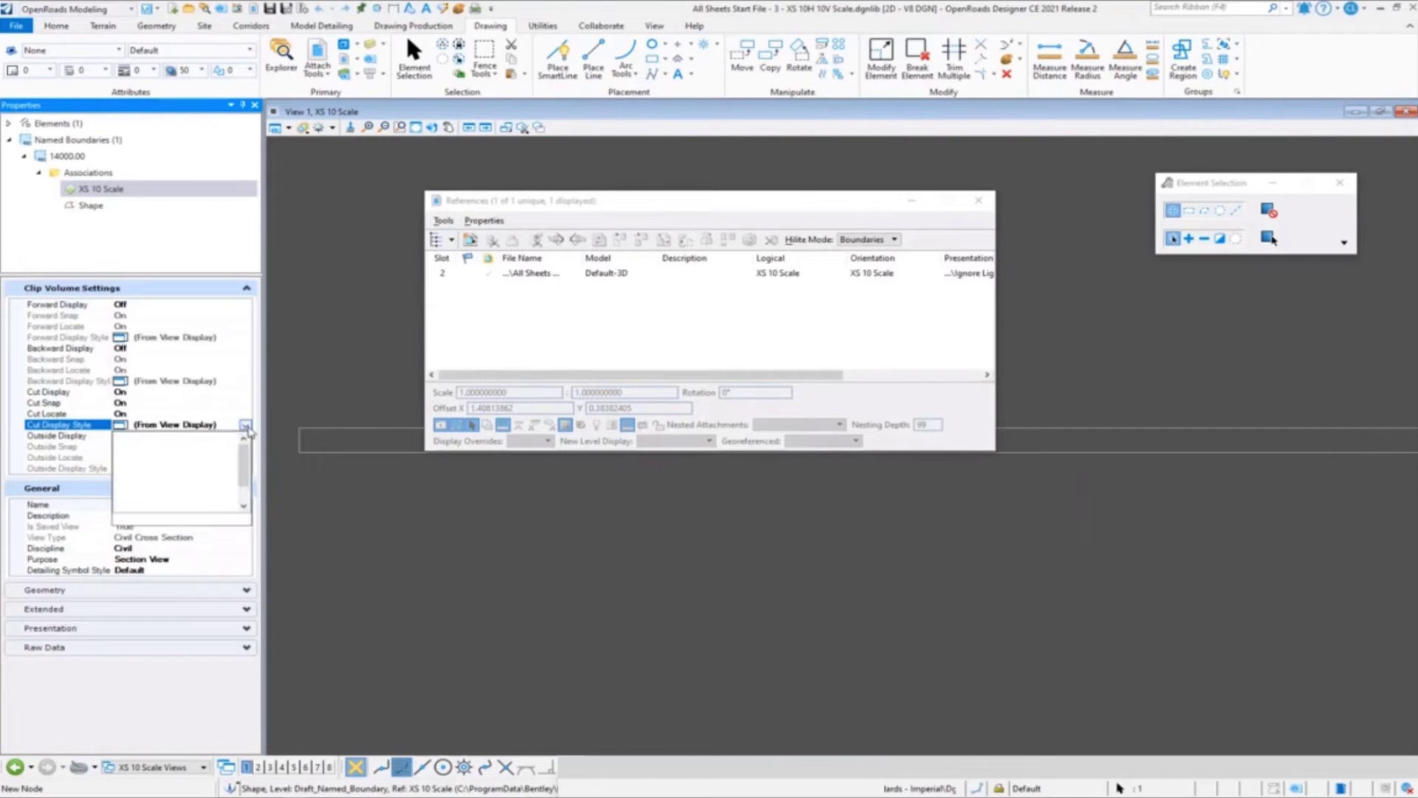
pyautogui.click(148, 464)
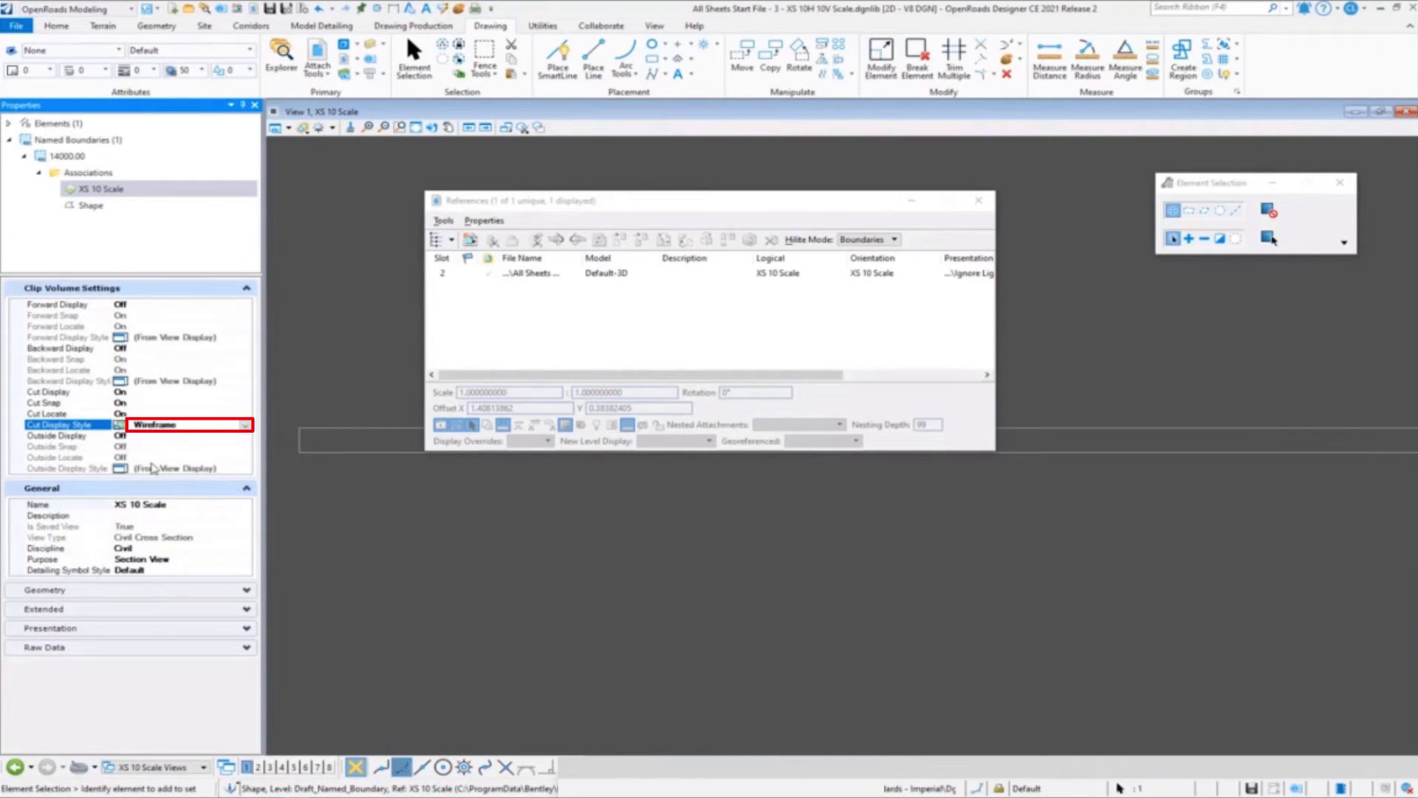
# Set the named boundary shape's display style to Wireframe.
pyautogui.click(236, 566)
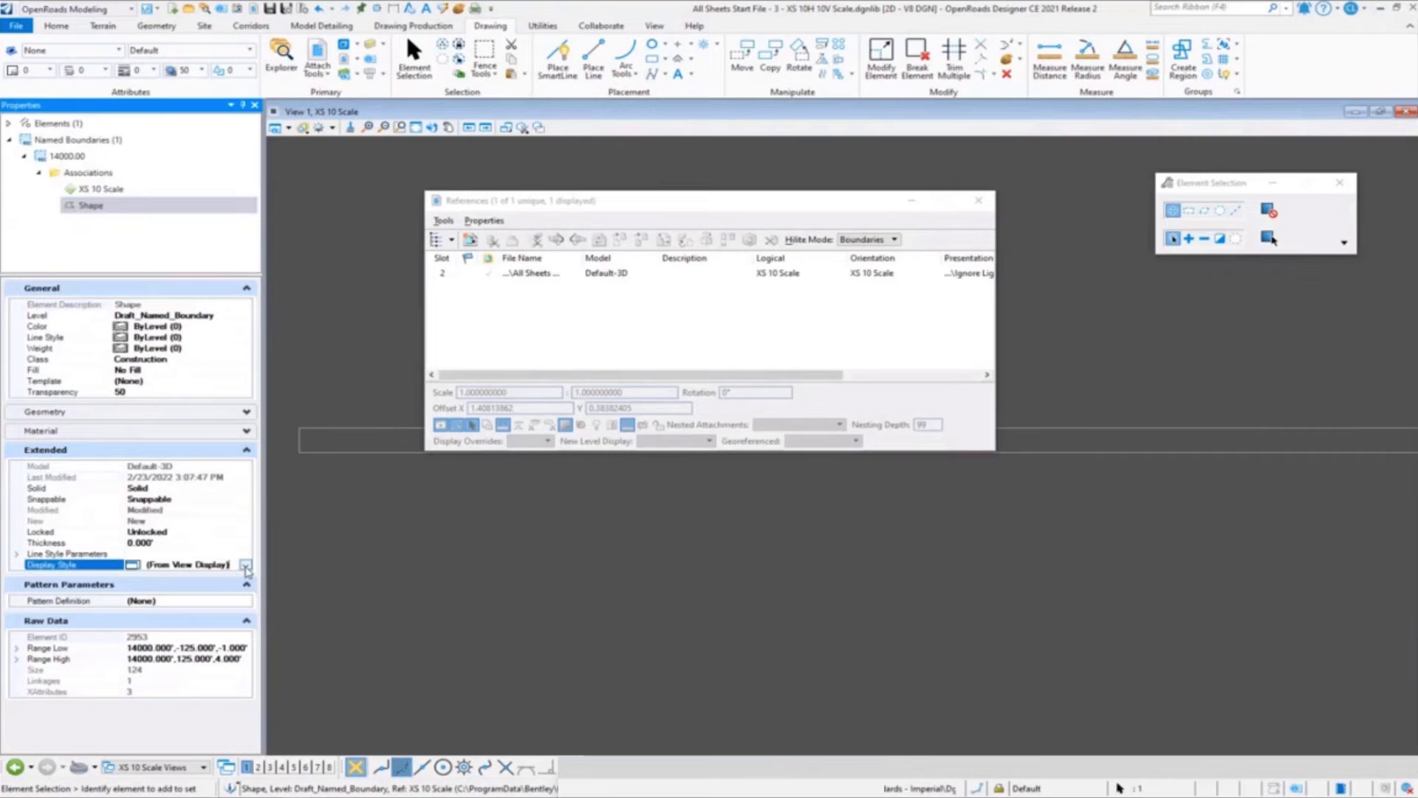
pyautogui.click(246, 567)
pyautogui.scroll(-10, 205, 728)
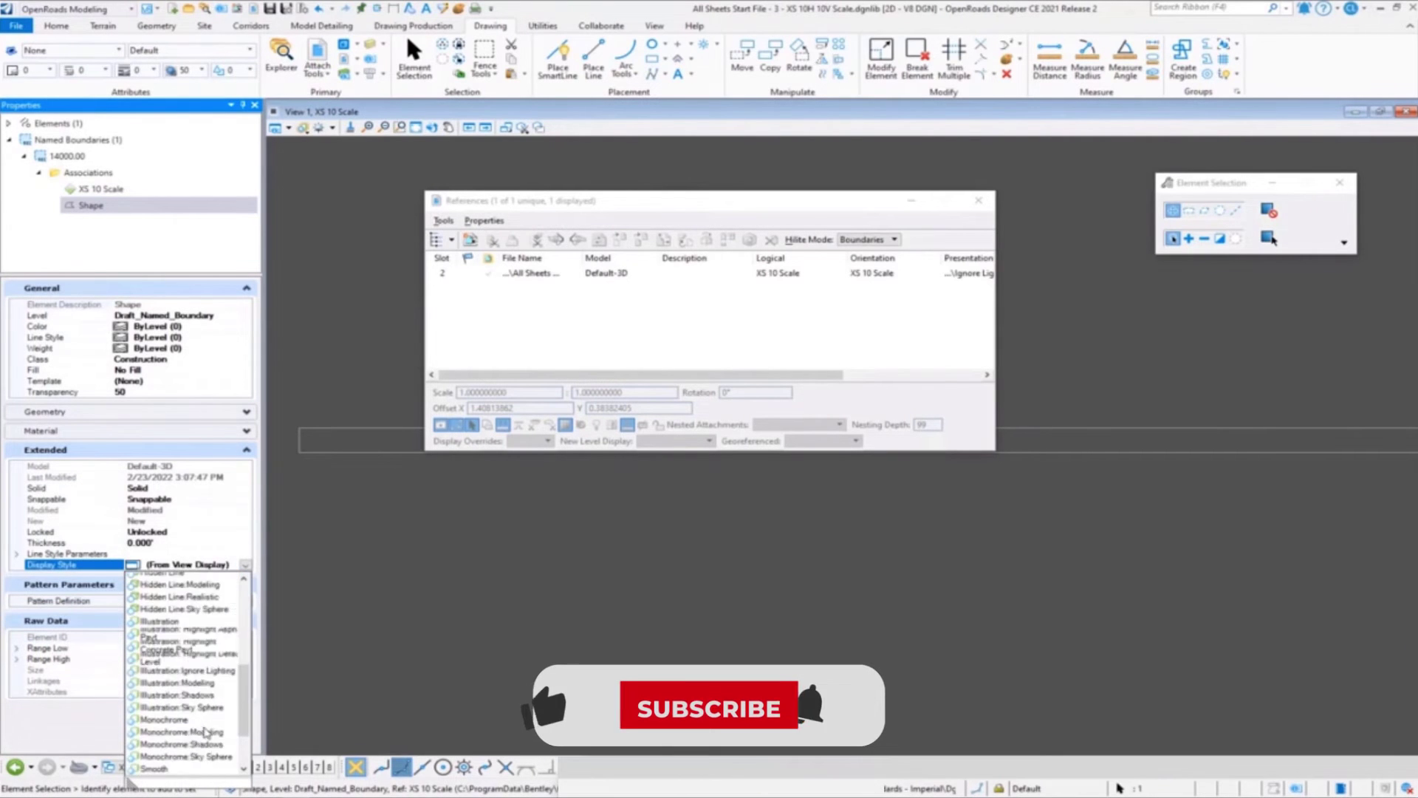
pyautogui.scroll(-3, 205, 731)
pyautogui.click(168, 765)
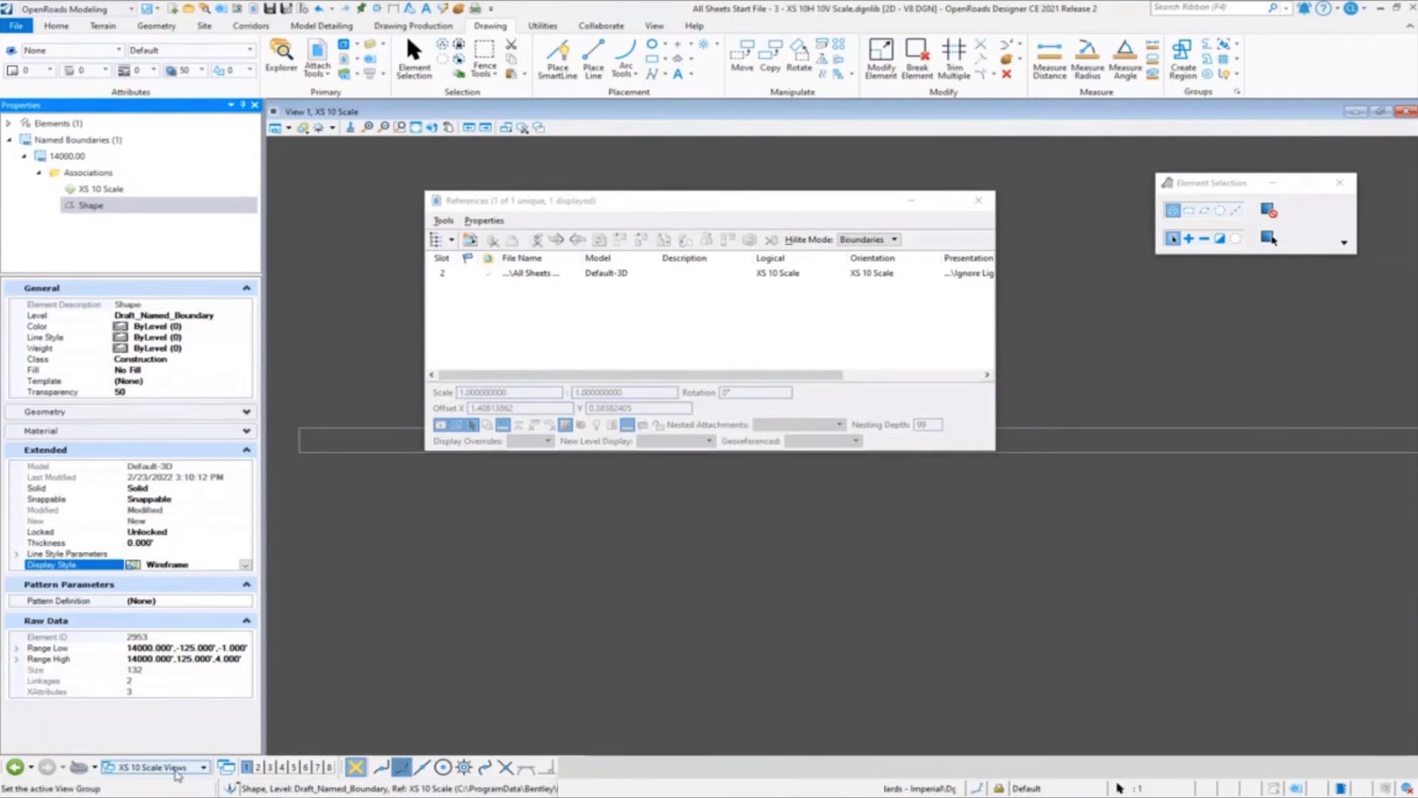
# Switch to Multi-Model Views, fit and tilt the 3D view, then activate the 2D view.
pyautogui.click(177, 769)
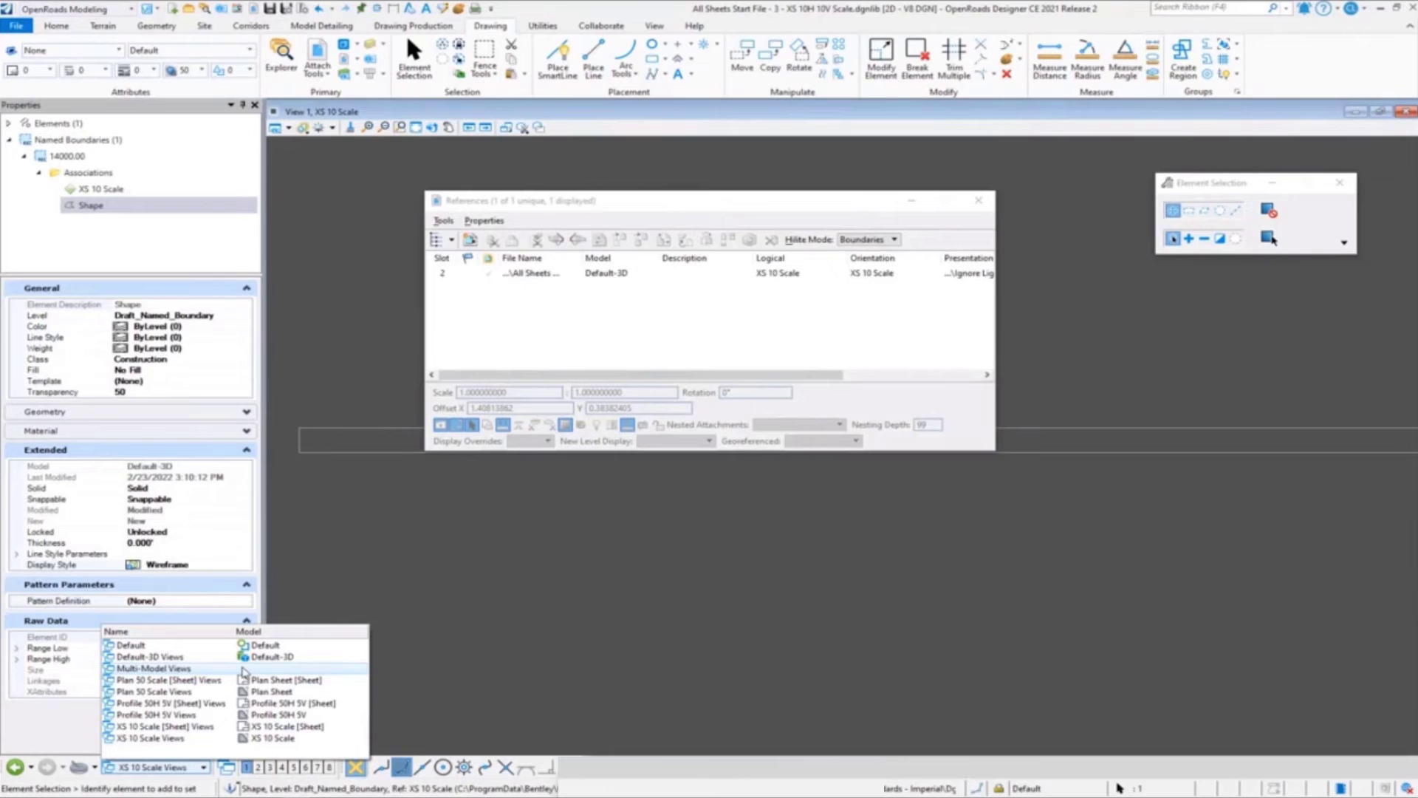
pyautogui.click(244, 668)
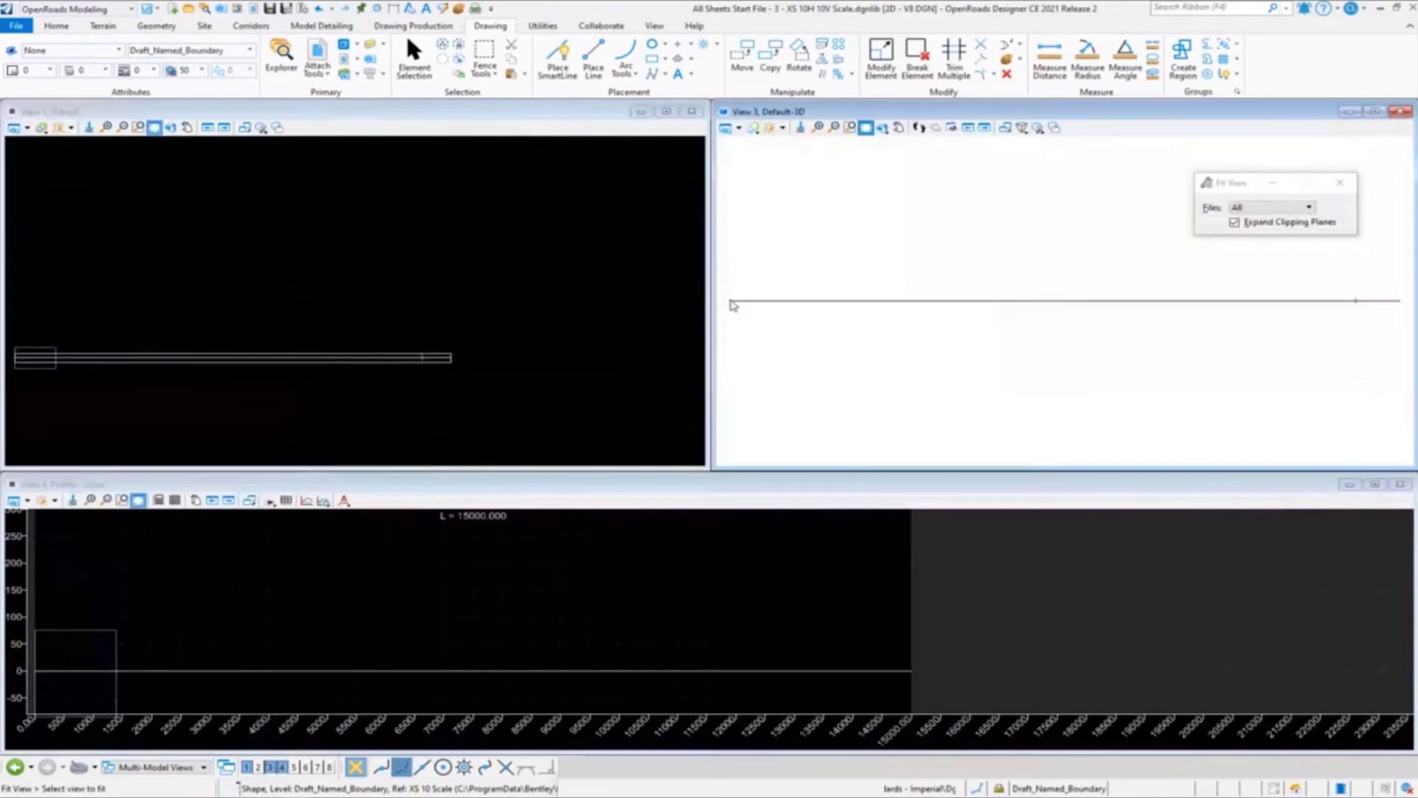
pyautogui.click(1357, 301)
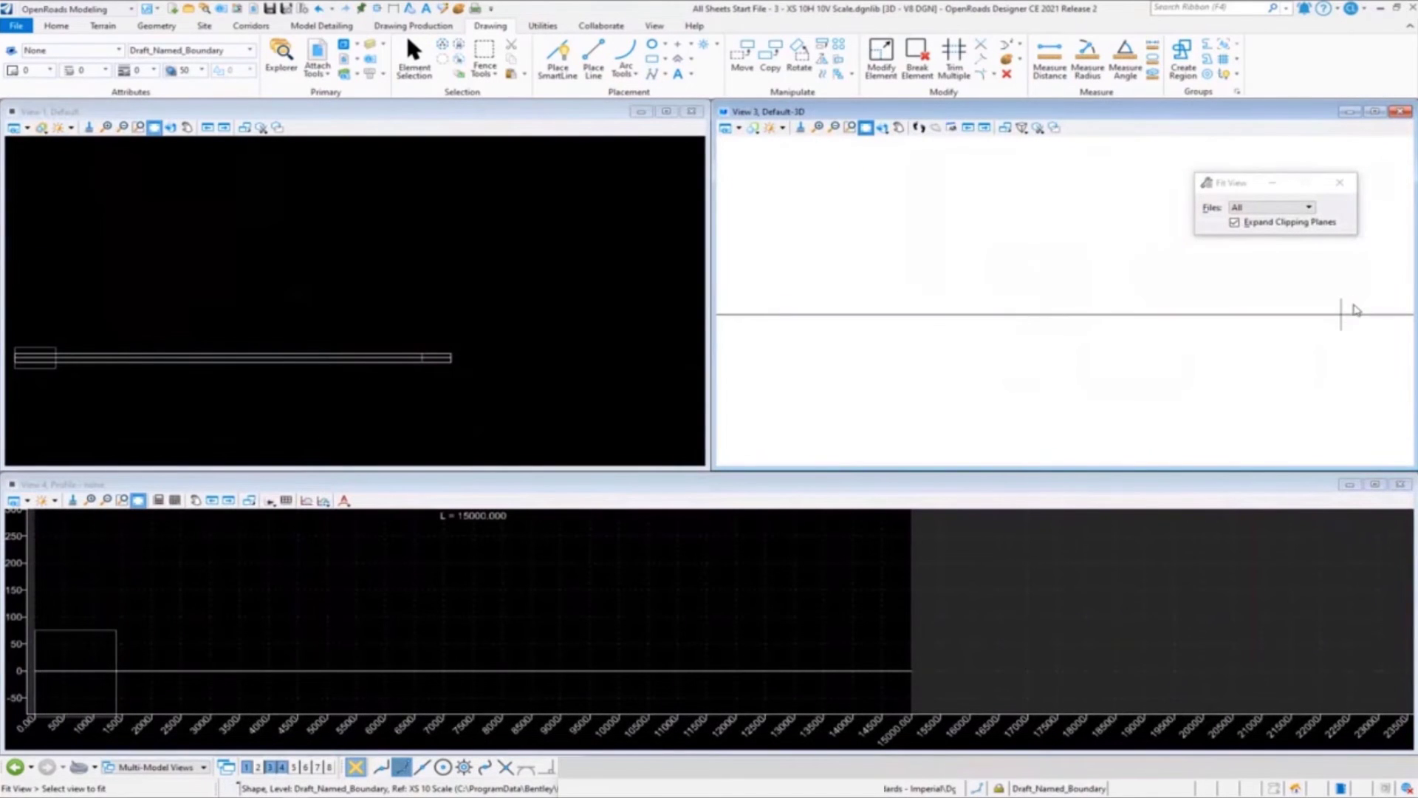
pyautogui.click(883, 128)
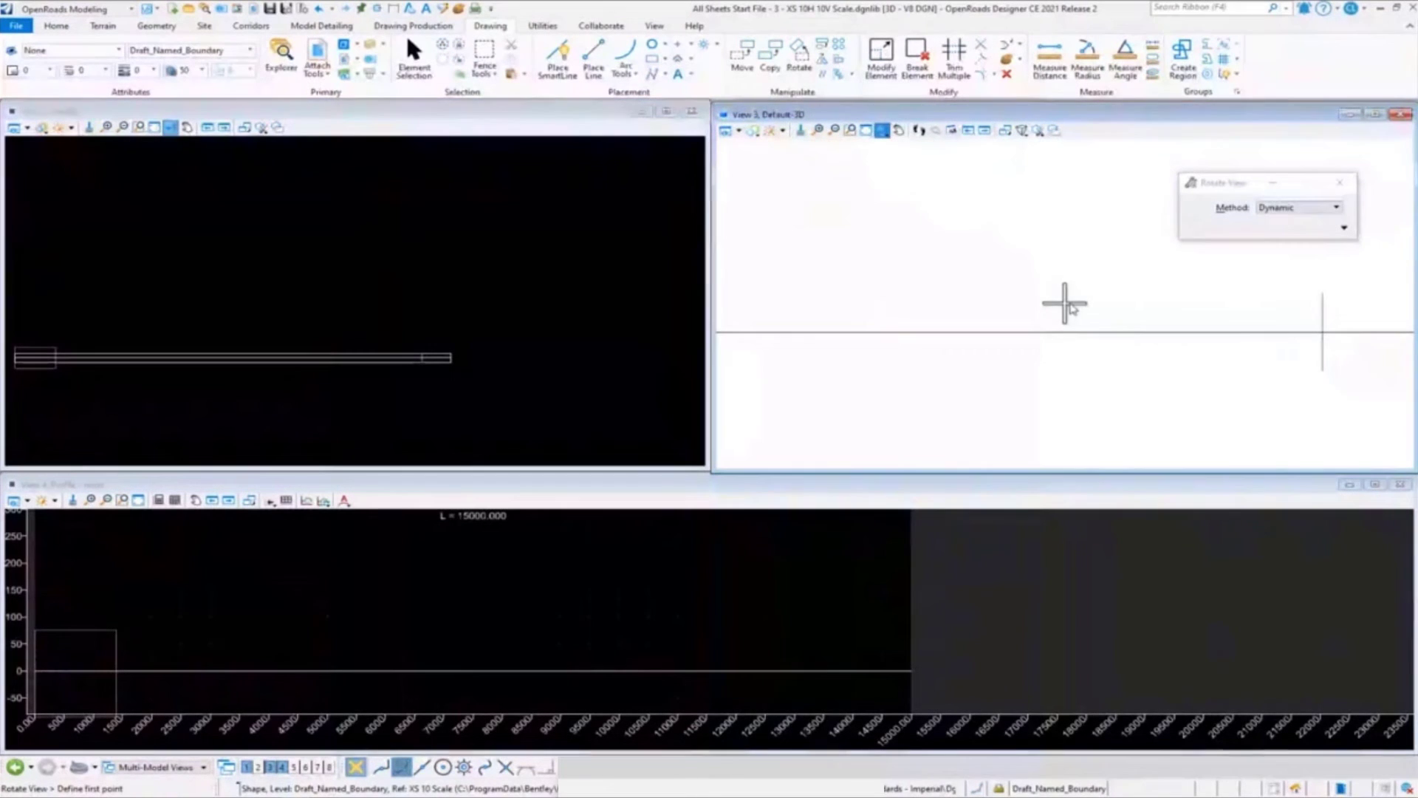
pyautogui.click(1322, 369)
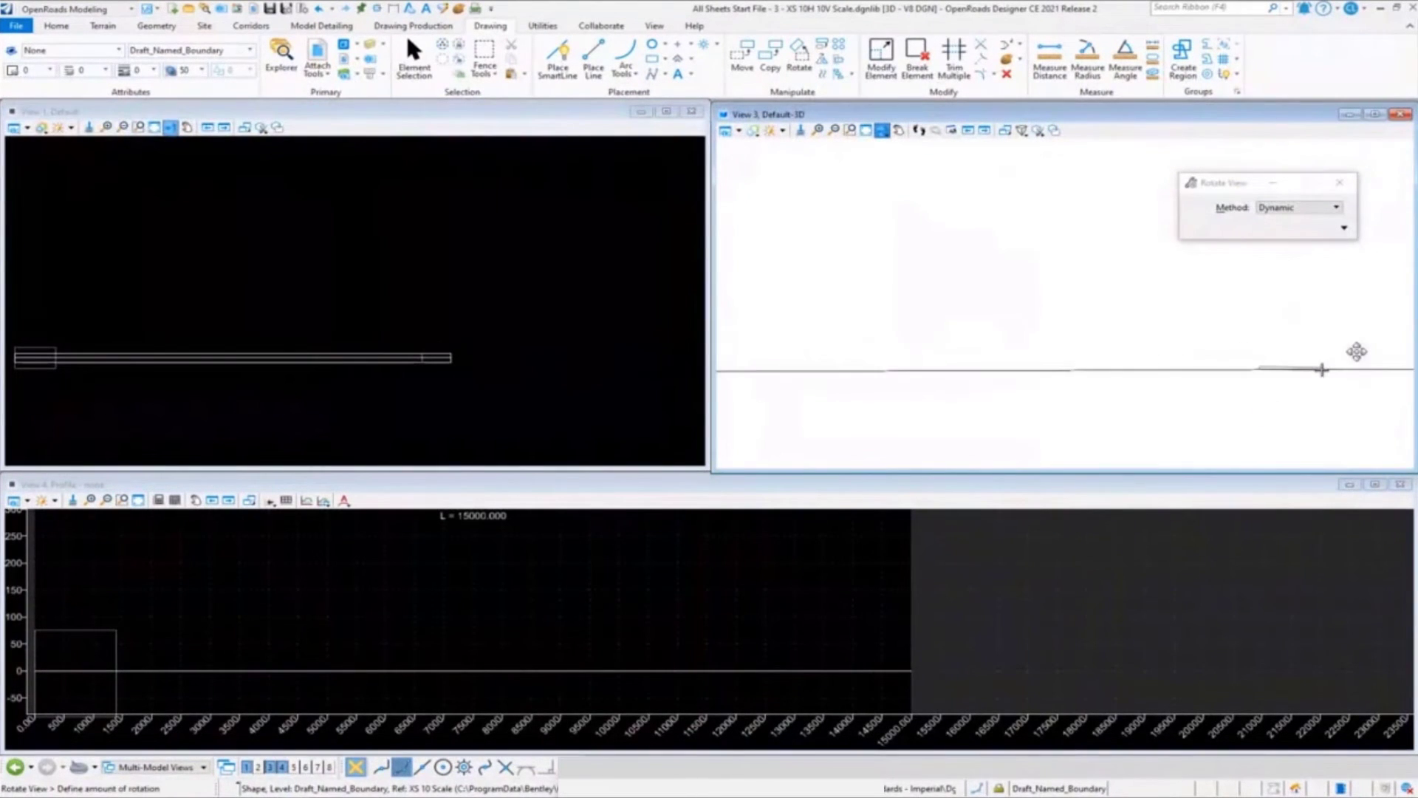
pyautogui.click(1099, 390)
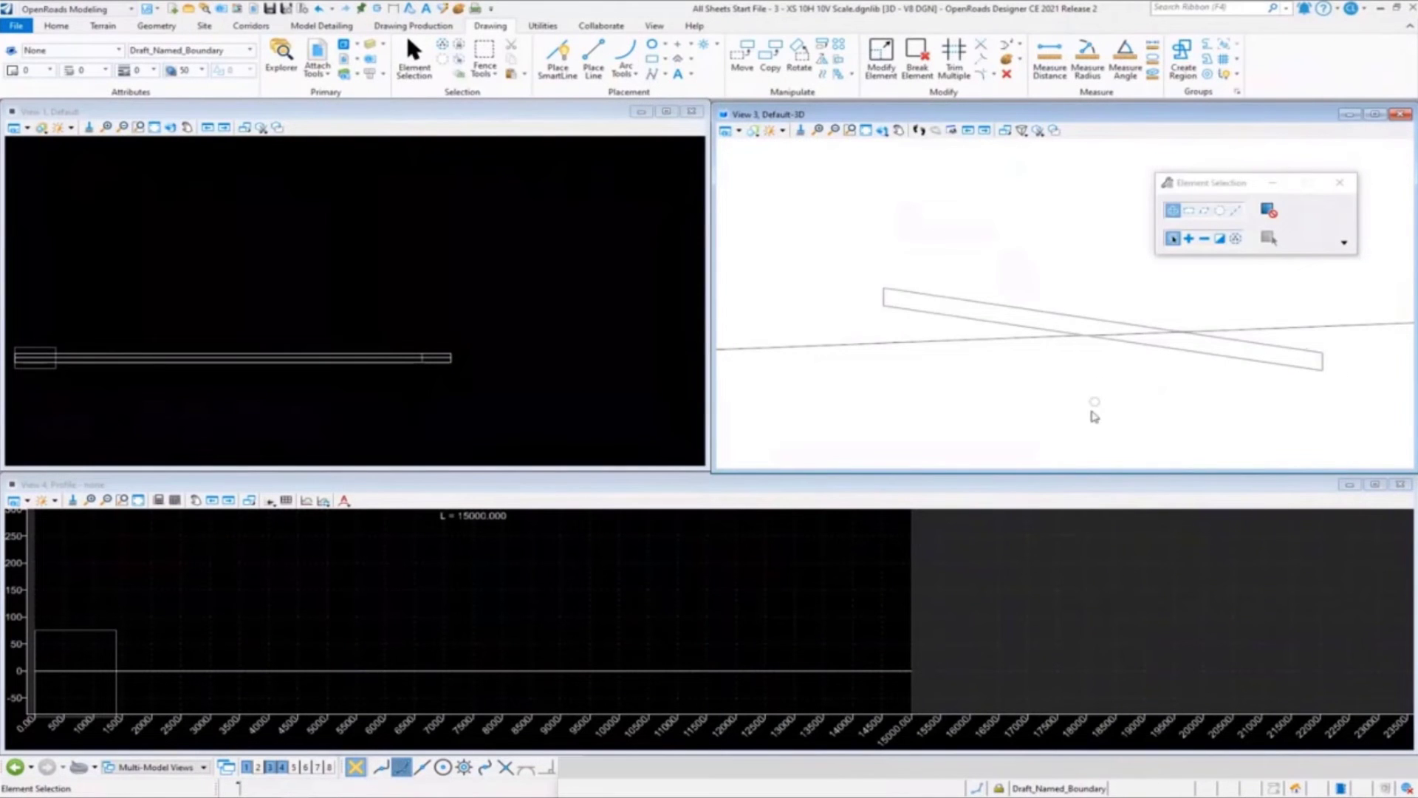
pyautogui.click(381, 201)
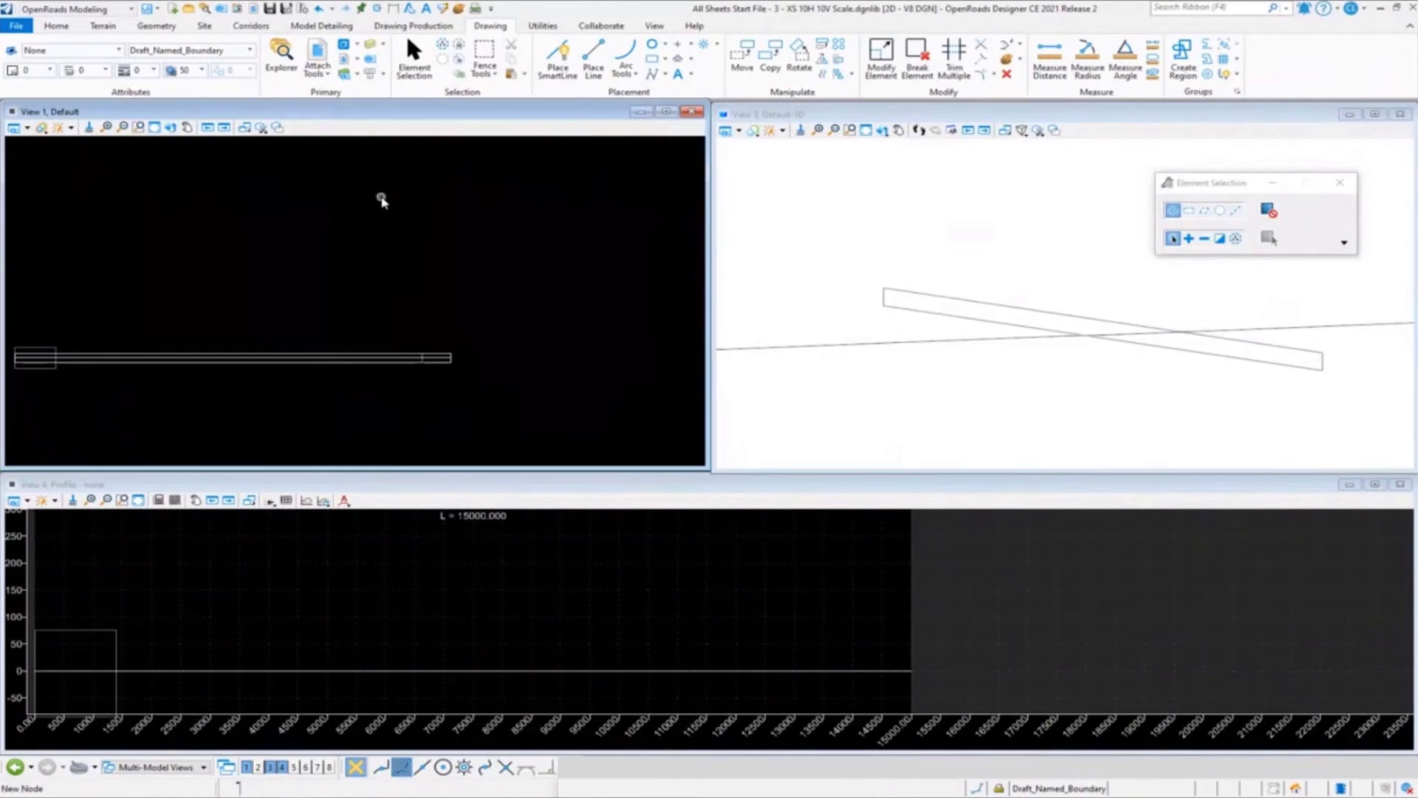
# Save settings and compress the design library file.
pyautogui.click(285, 9)
pyautogui.click(285, 9)
pyautogui.press('Return')
# Open the View Group drop-down in the bottom toolbar.
pyautogui.click(155, 766)
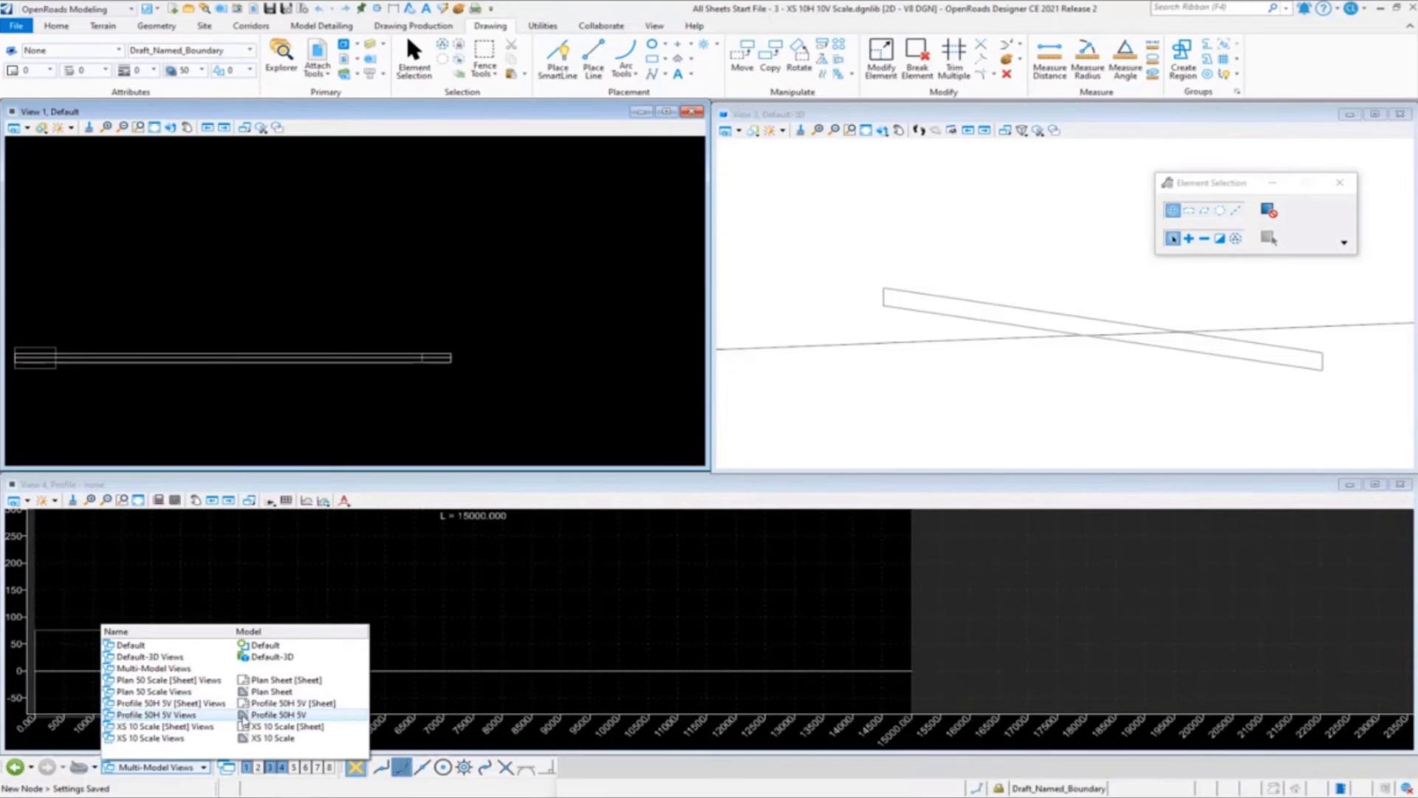
# Switch to Profile 50H 5V Views and remove the existing drawing model annotations.
pyautogui.click(244, 715)
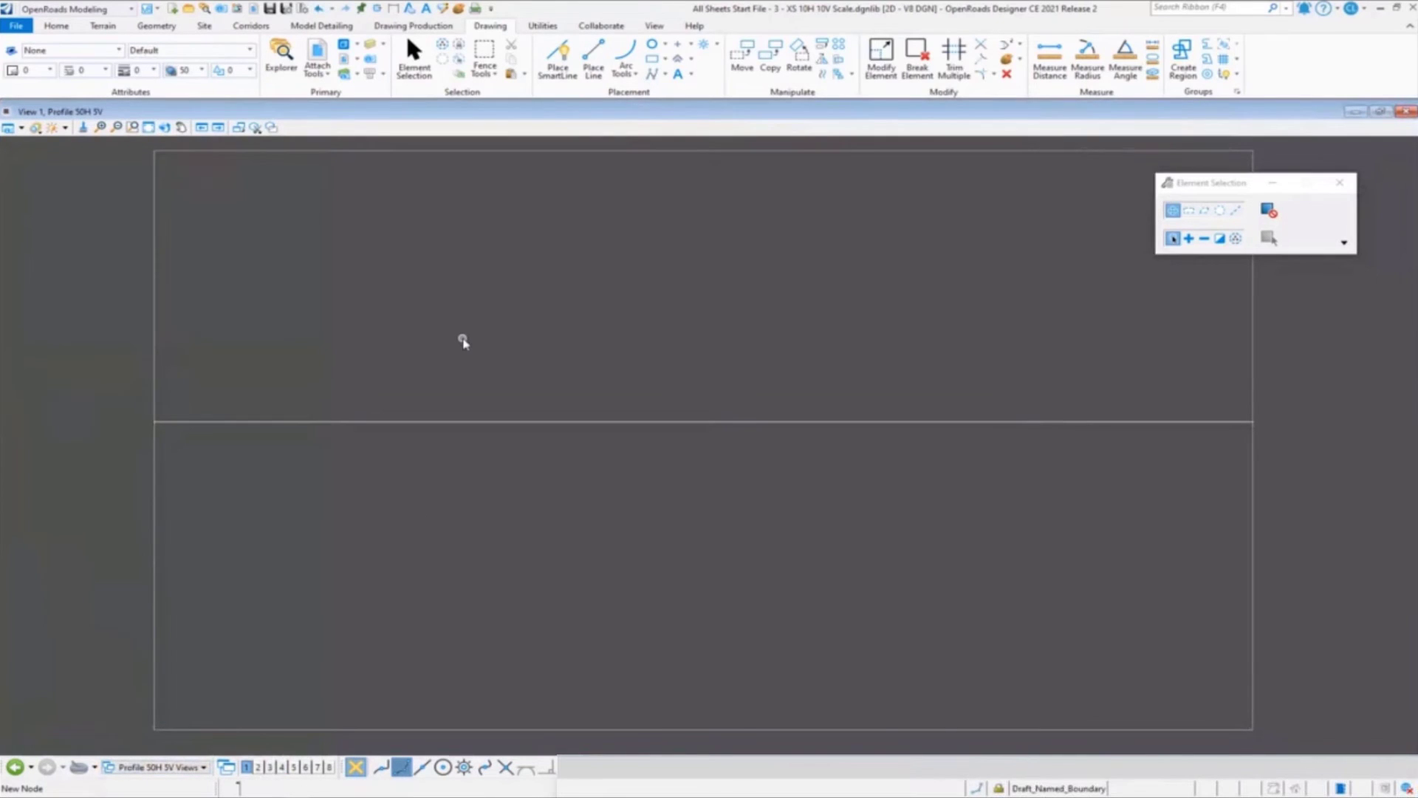
pyautogui.click(414, 25)
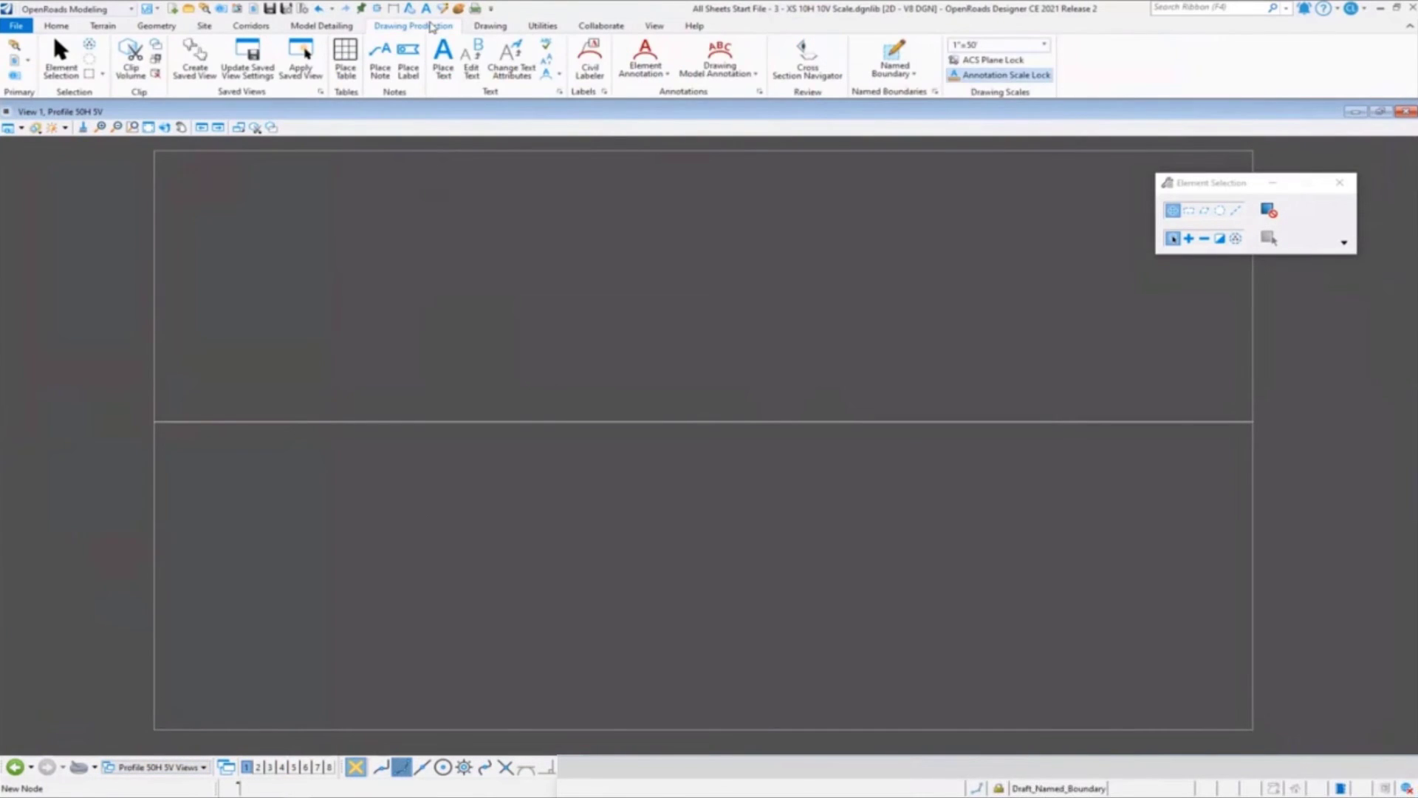
pyautogui.click(720, 70)
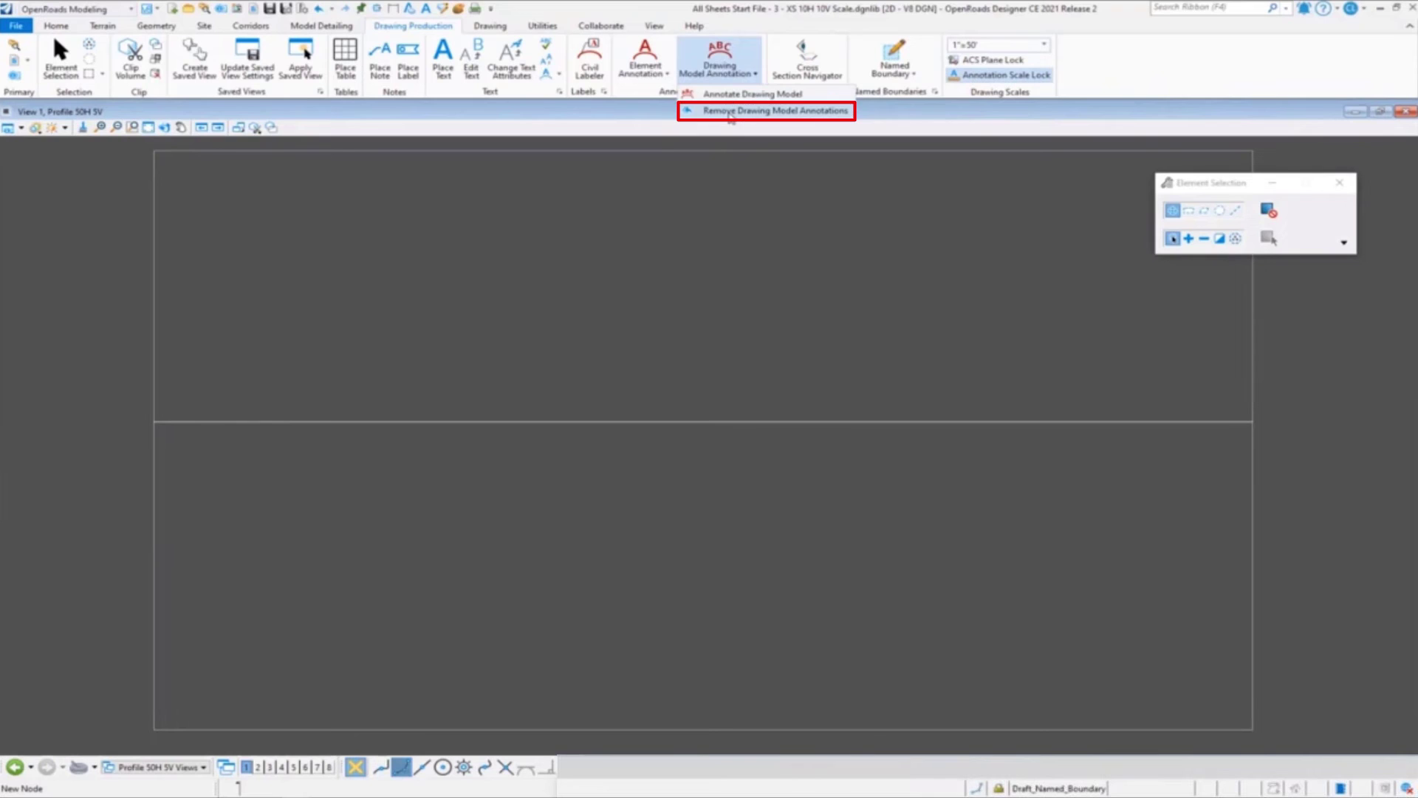
pyautogui.click(738, 111)
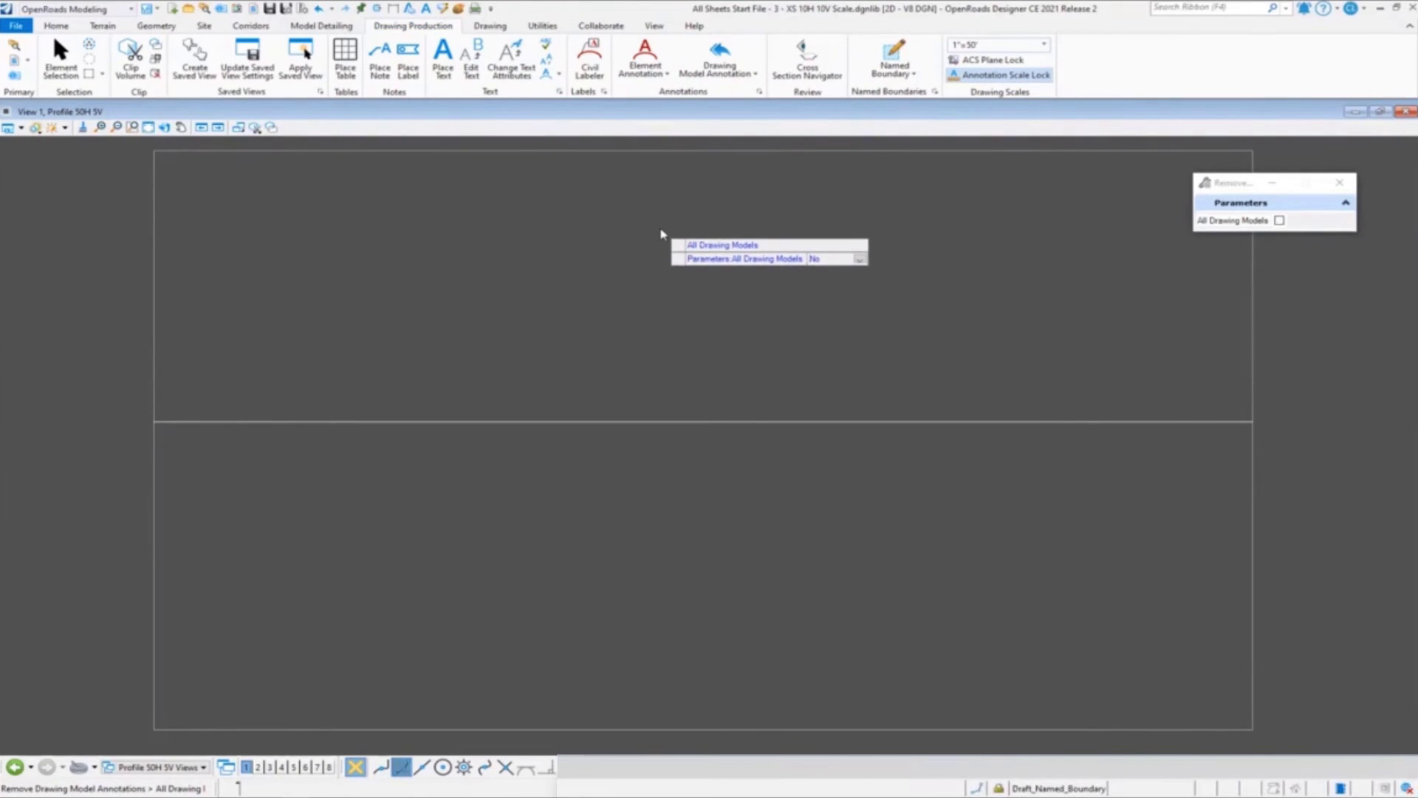
pyautogui.click(661, 233)
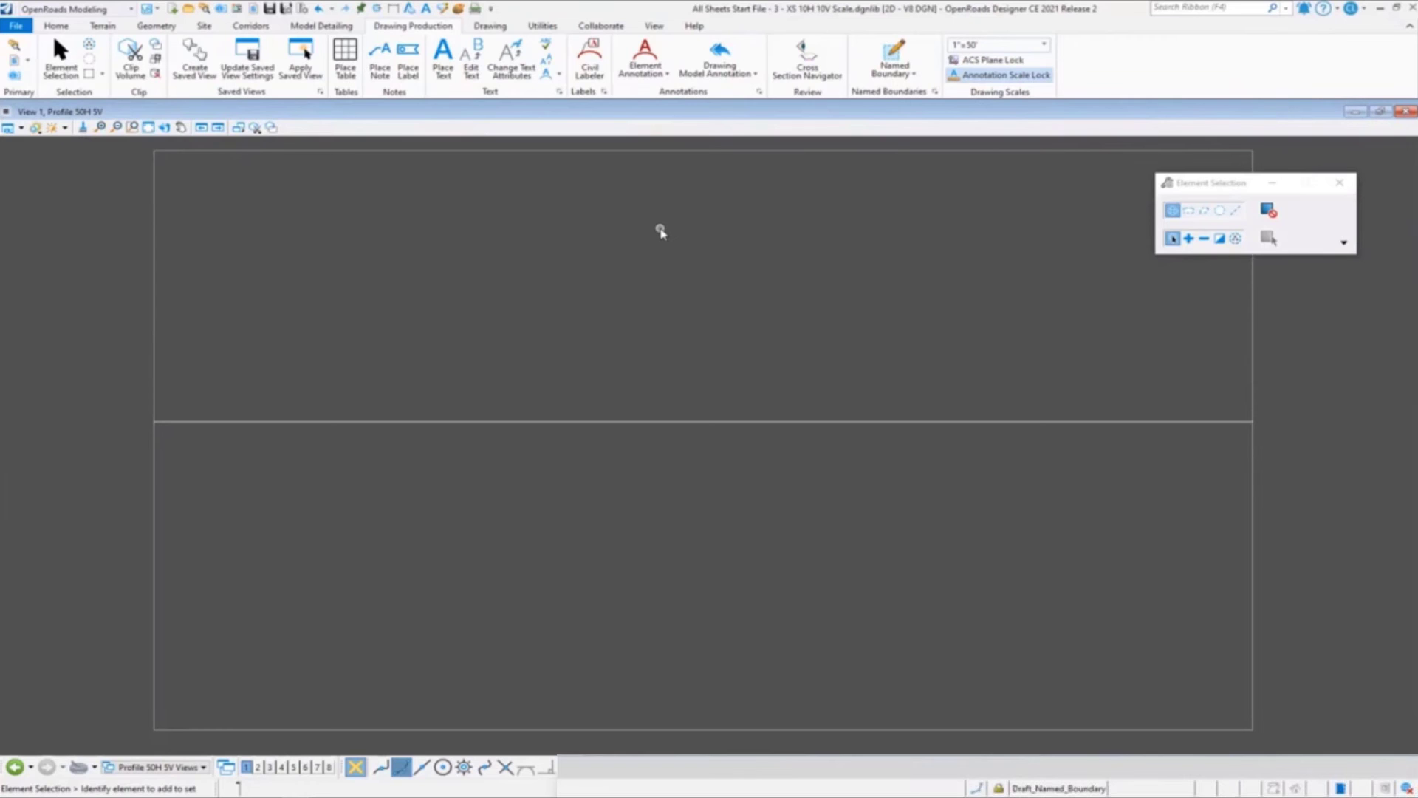
# Annotate only this drawing model with the Profile > Drawing > Road > Profile Grid group.
pyautogui.click(720, 71)
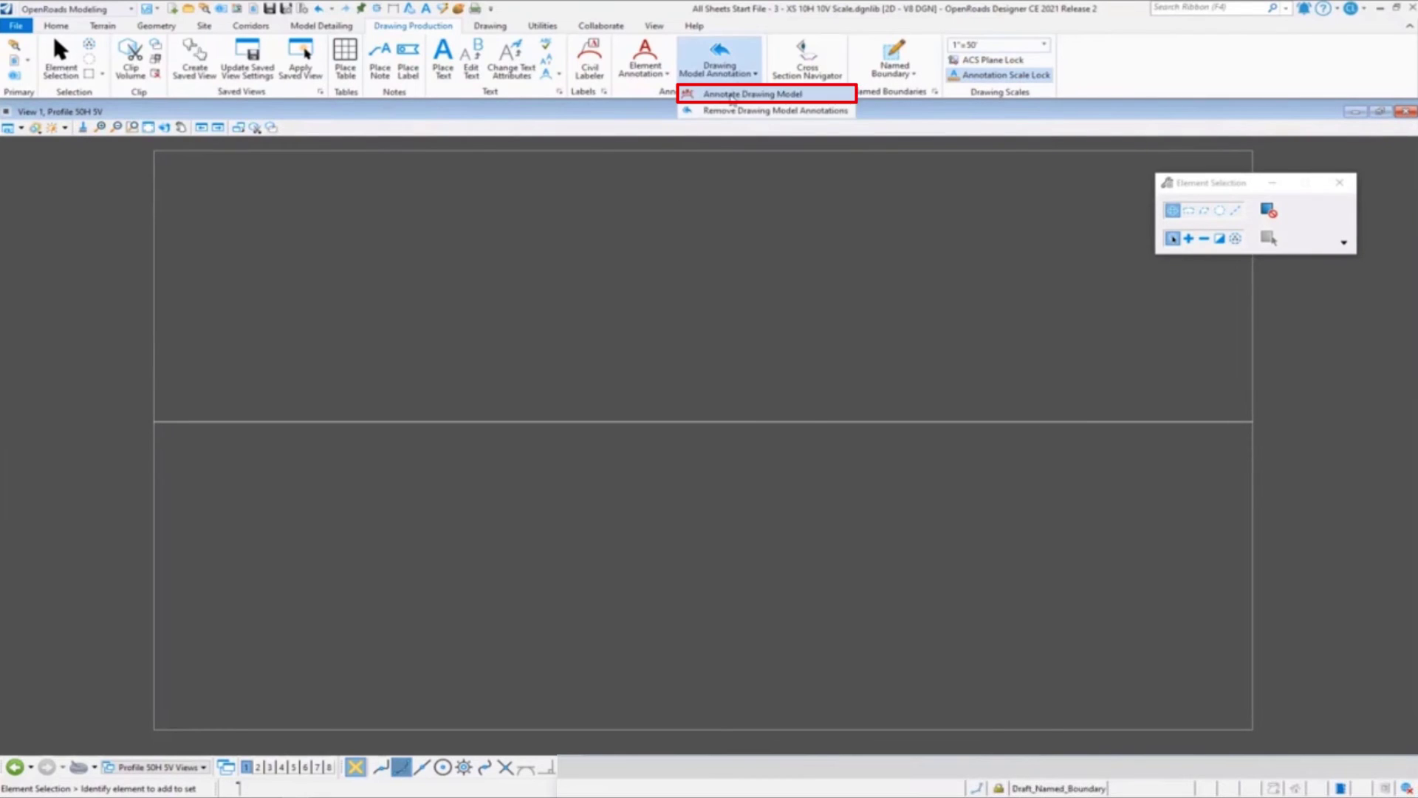
pyautogui.click(731, 94)
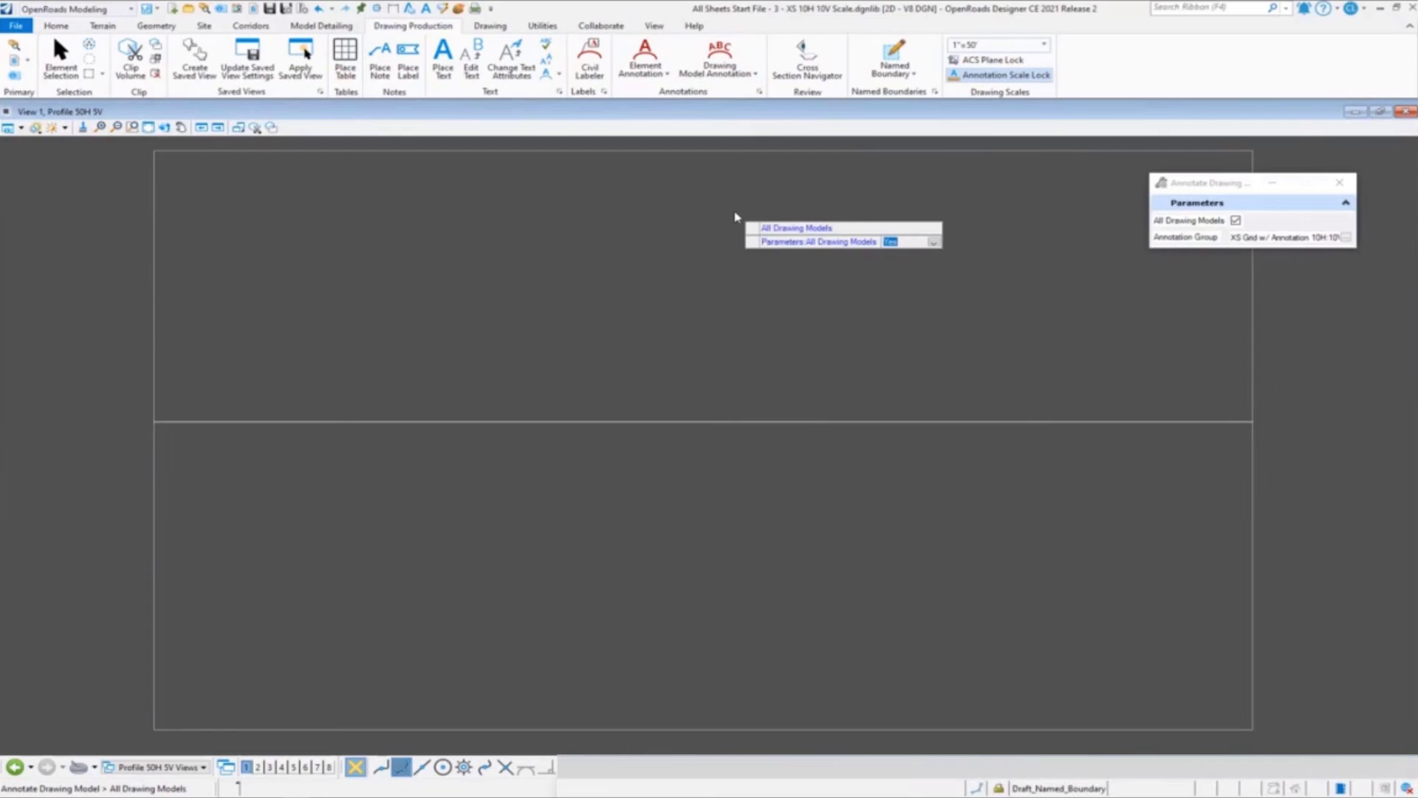
pyautogui.press('Down')
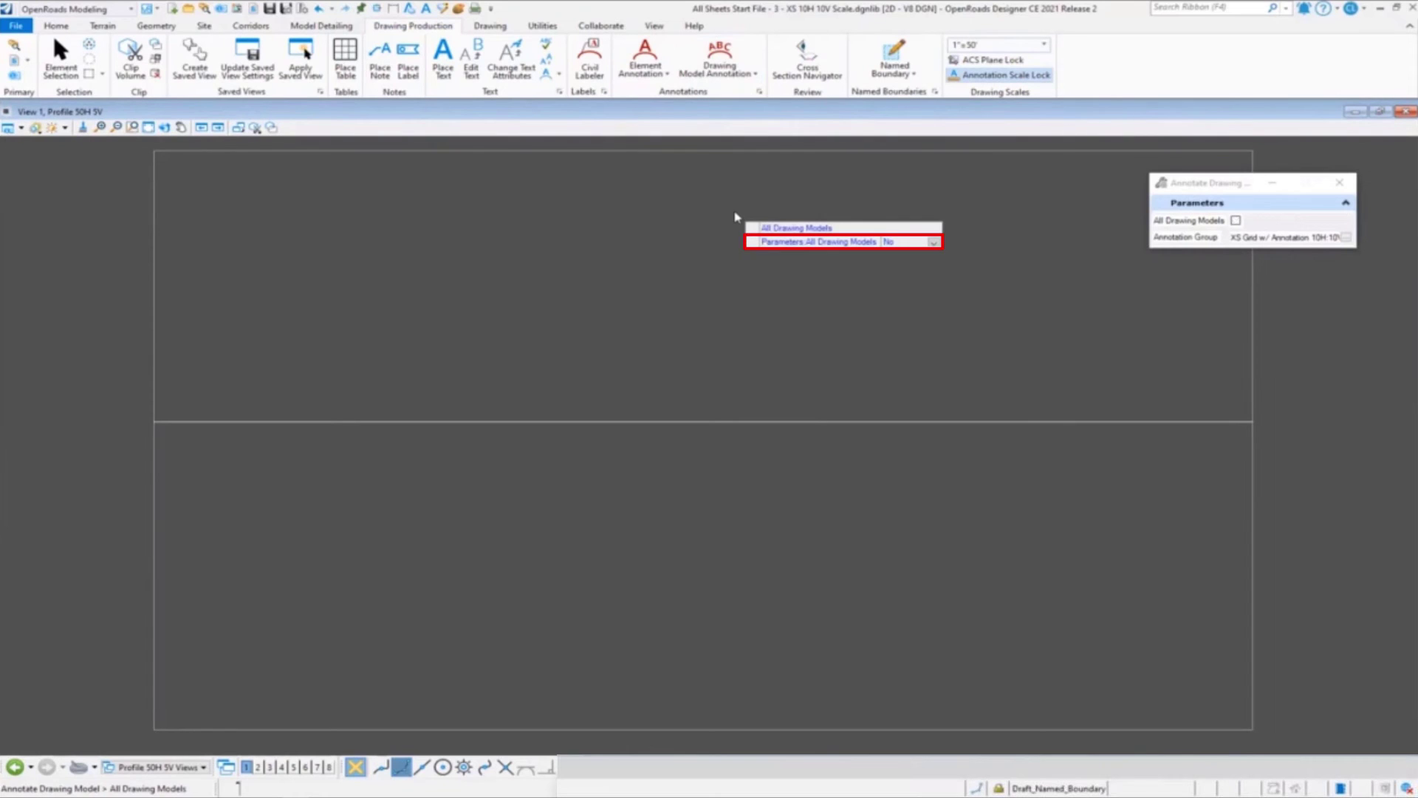
pyautogui.click(734, 219)
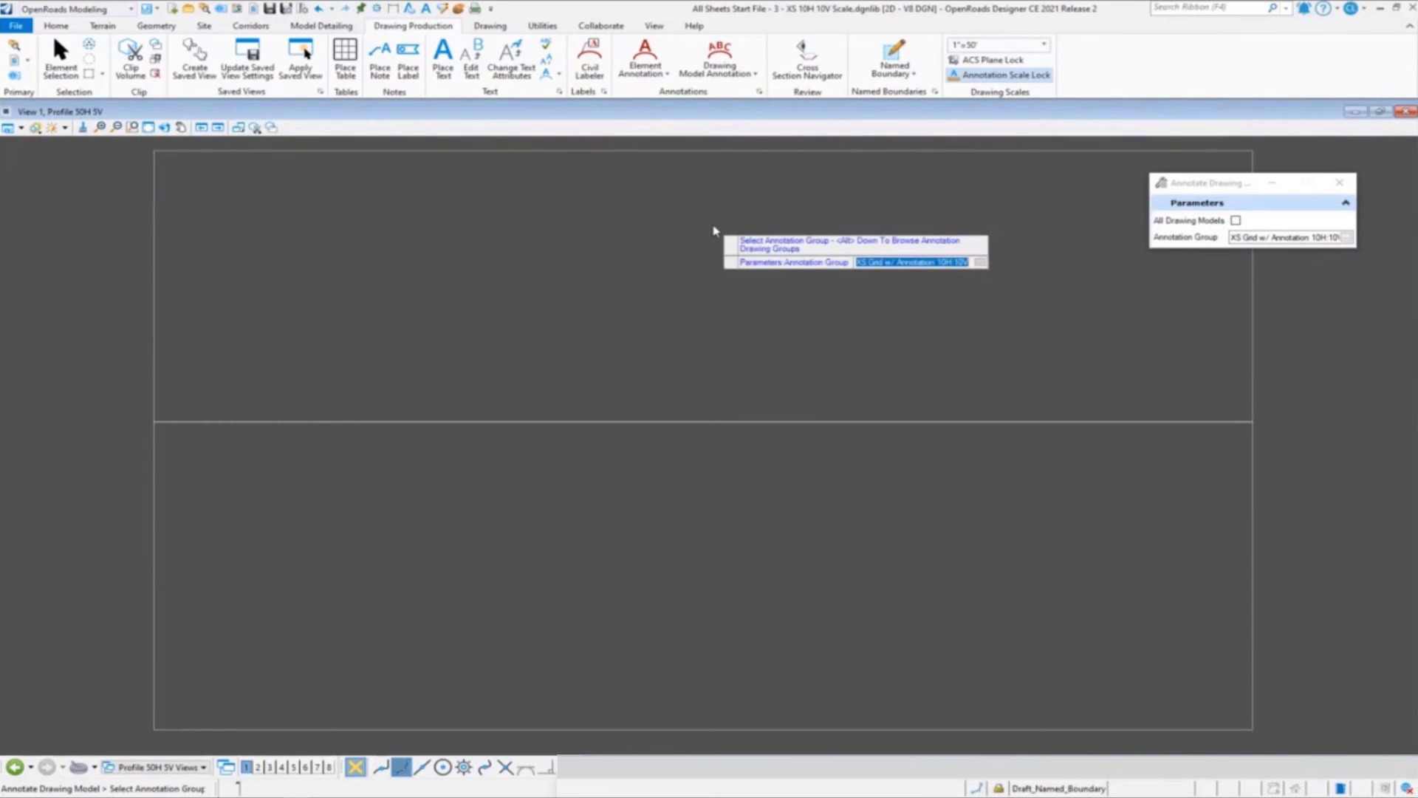
pyautogui.hotkey('alt', 'Down')
pyautogui.click(505, 262)
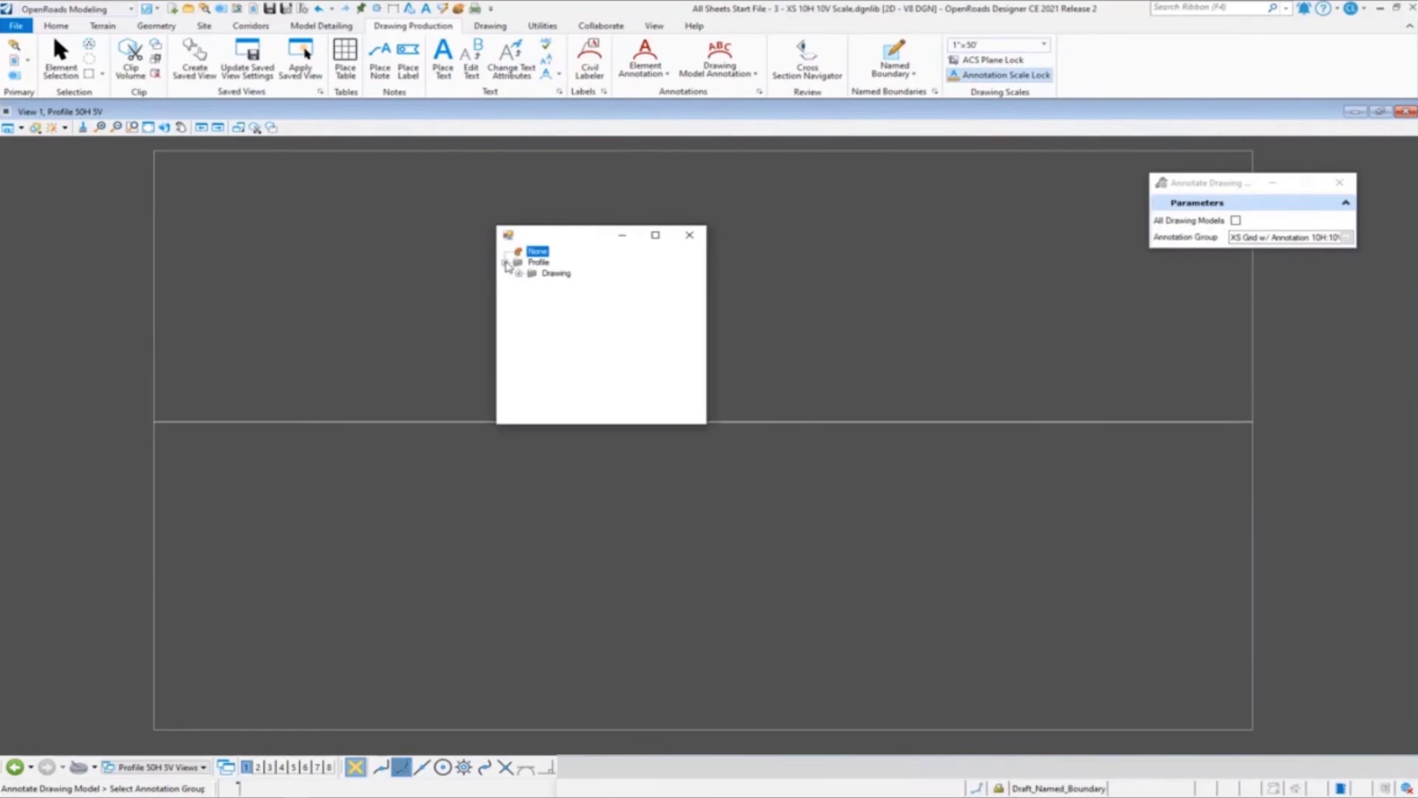
pyautogui.click(518, 274)
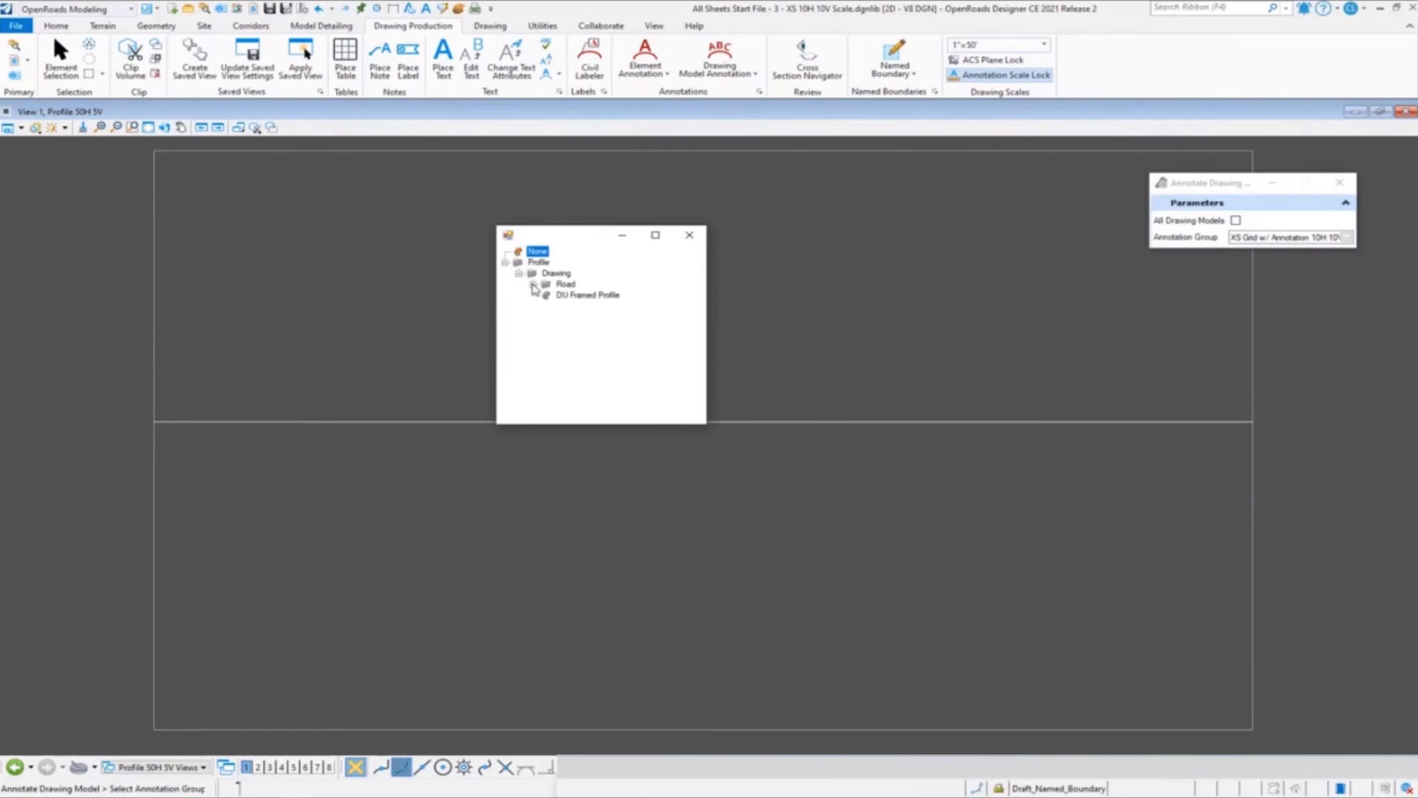
pyautogui.click(532, 284)
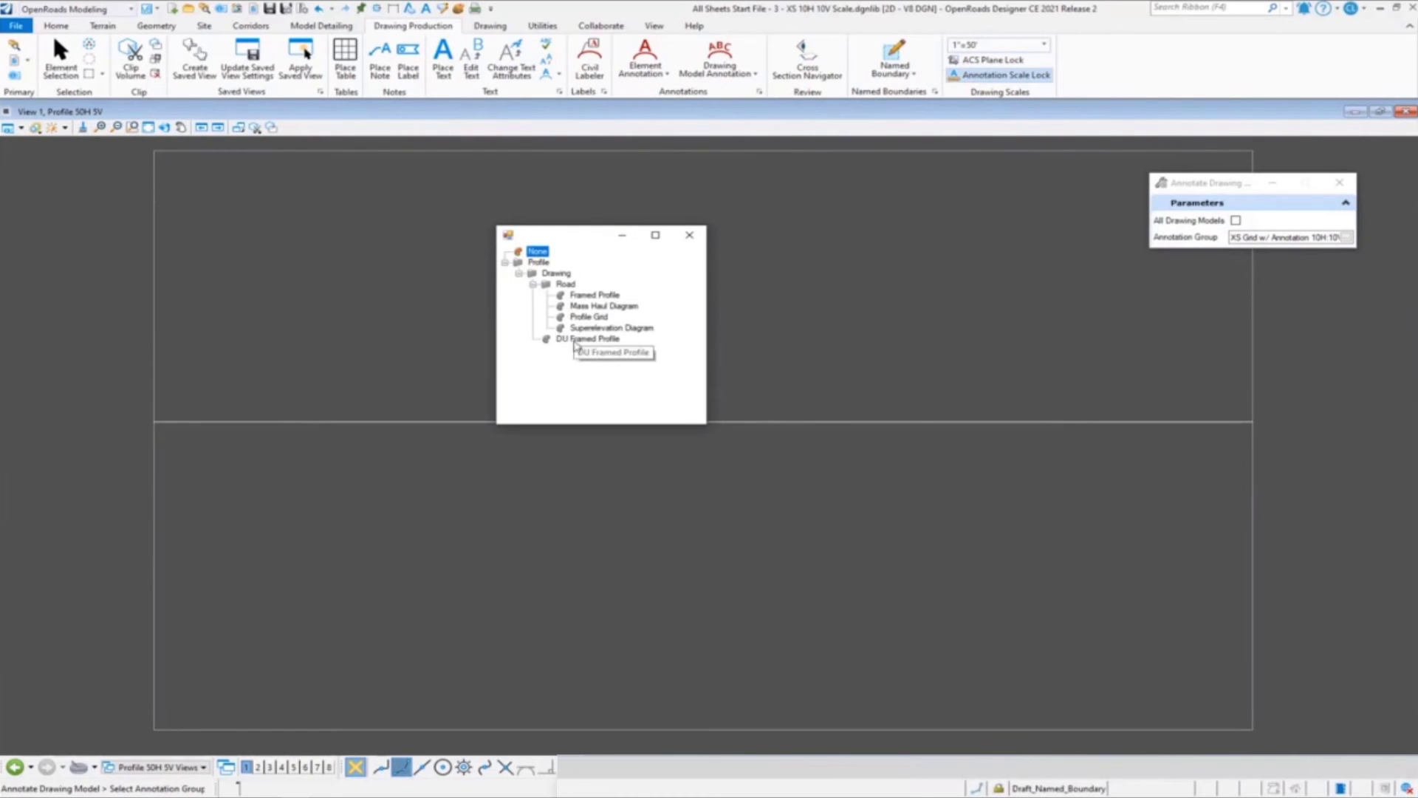
pyautogui.click(588, 316)
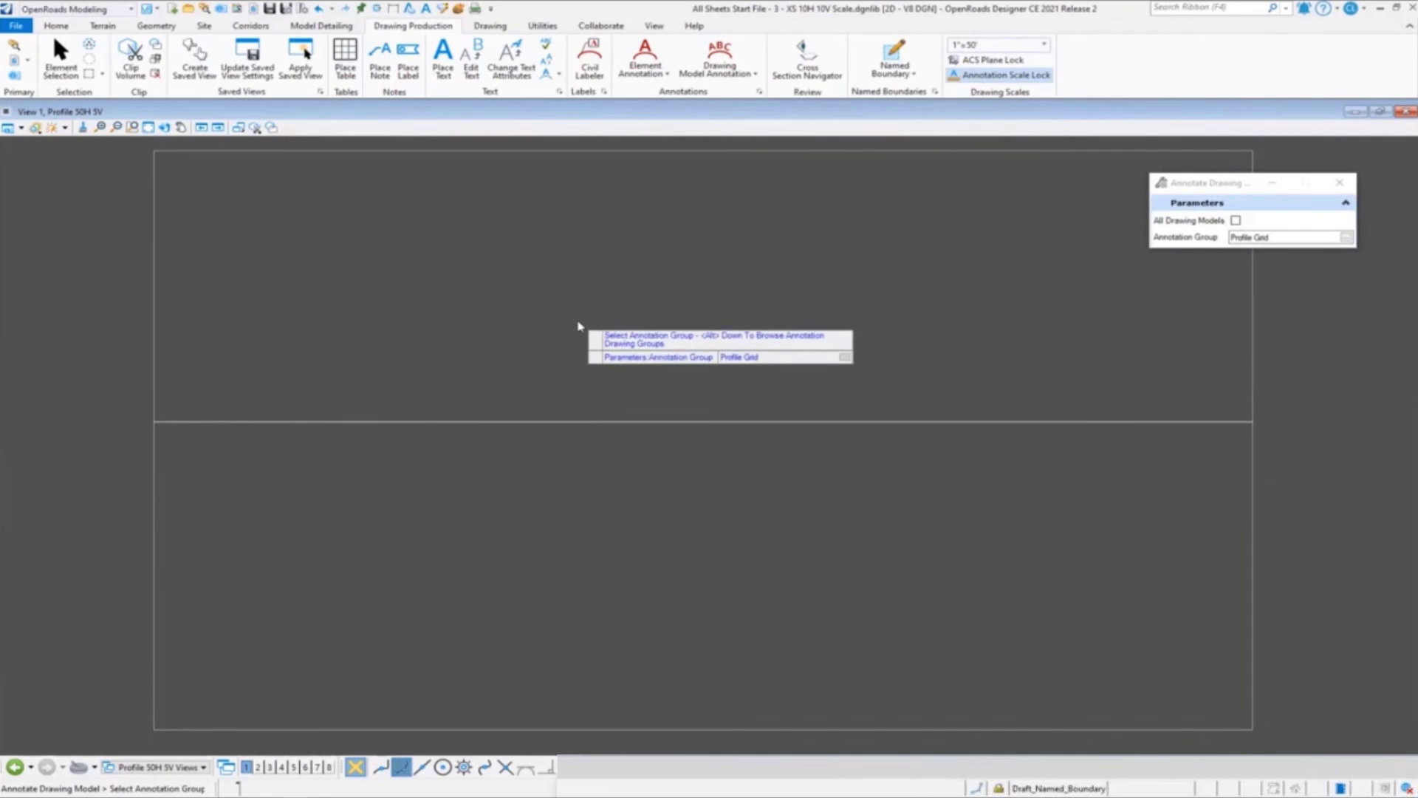
pyautogui.click(579, 324)
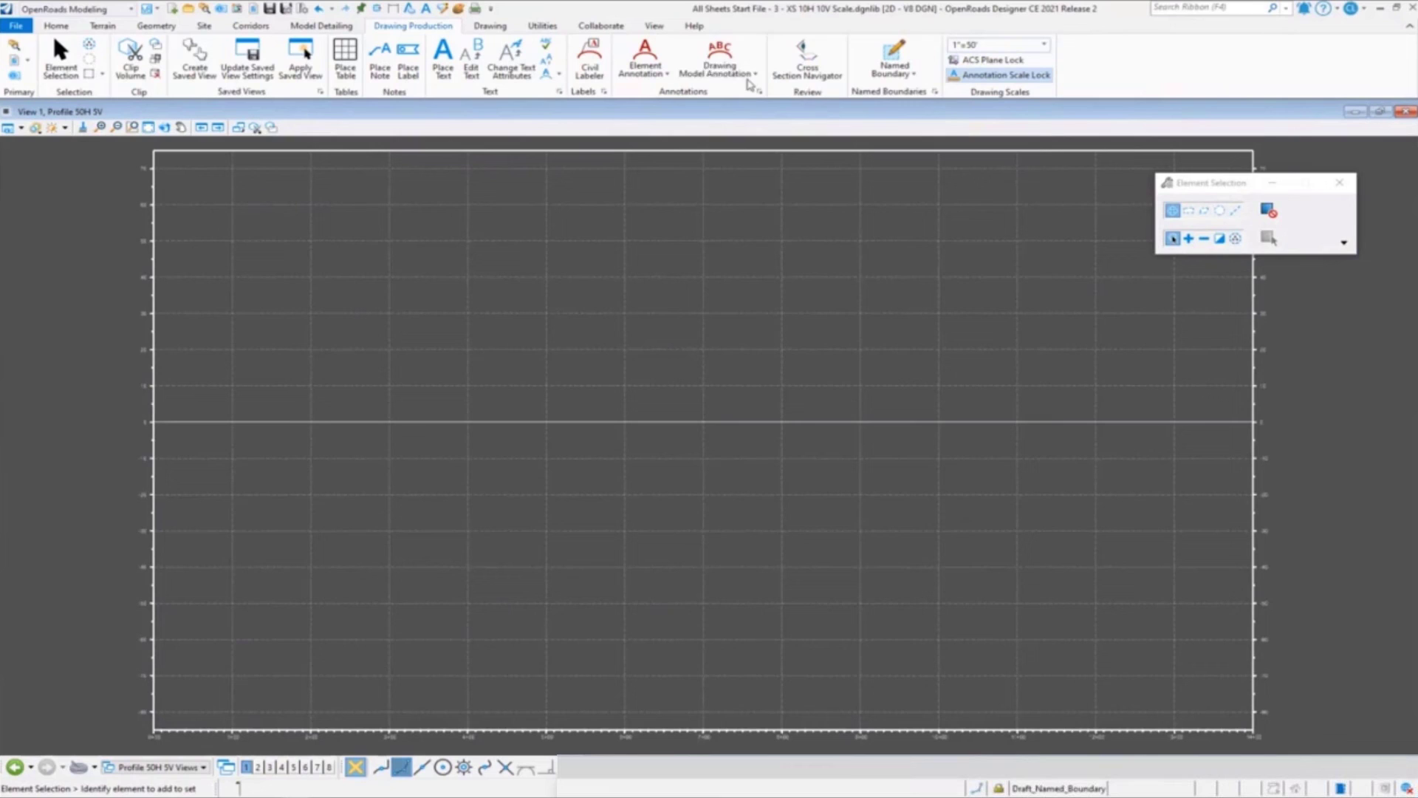
# Remove the Profile Grid annotations from the Profile 50H 5V model and switch back to Multi-Model Views.
pyautogui.click(720, 65)
pyautogui.click(742, 110)
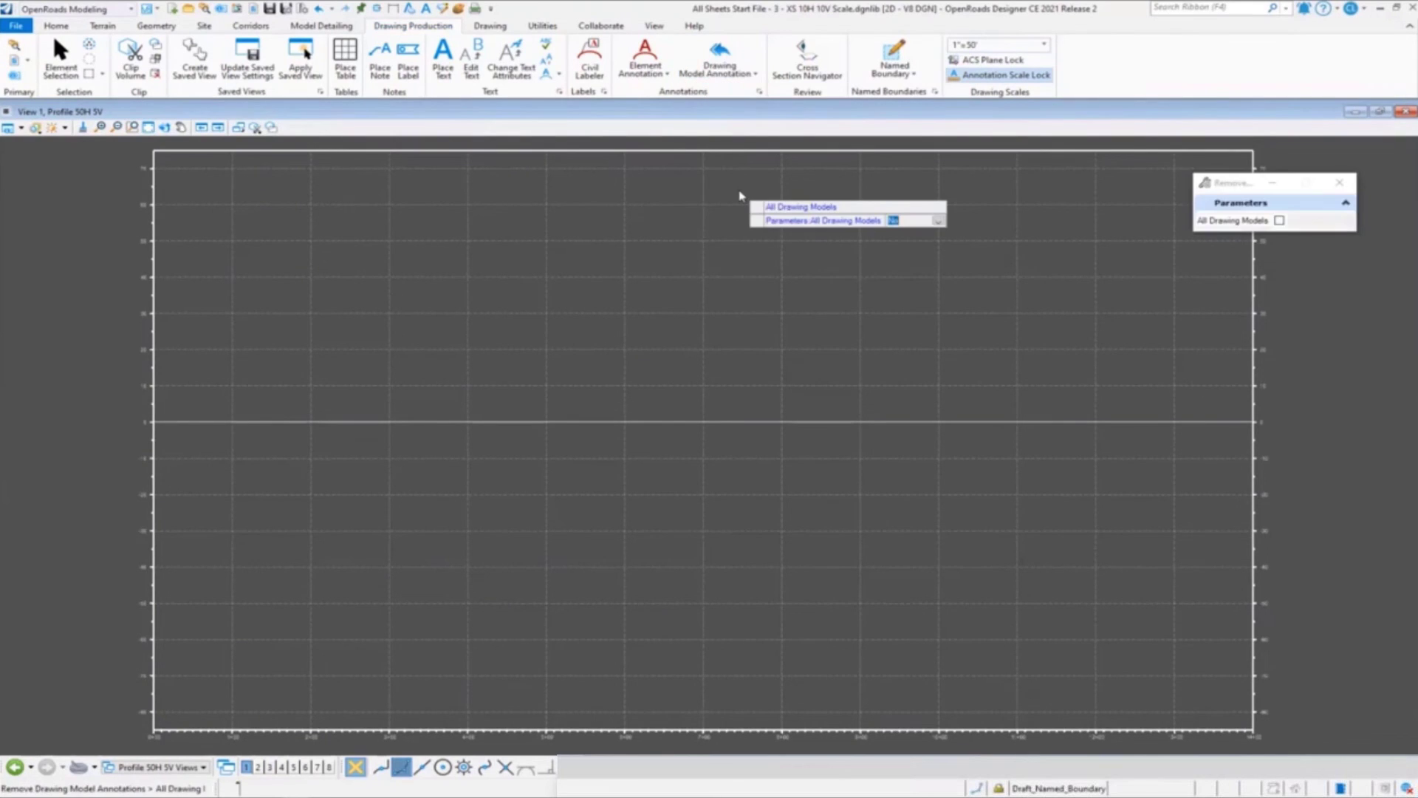
pyautogui.click(741, 196)
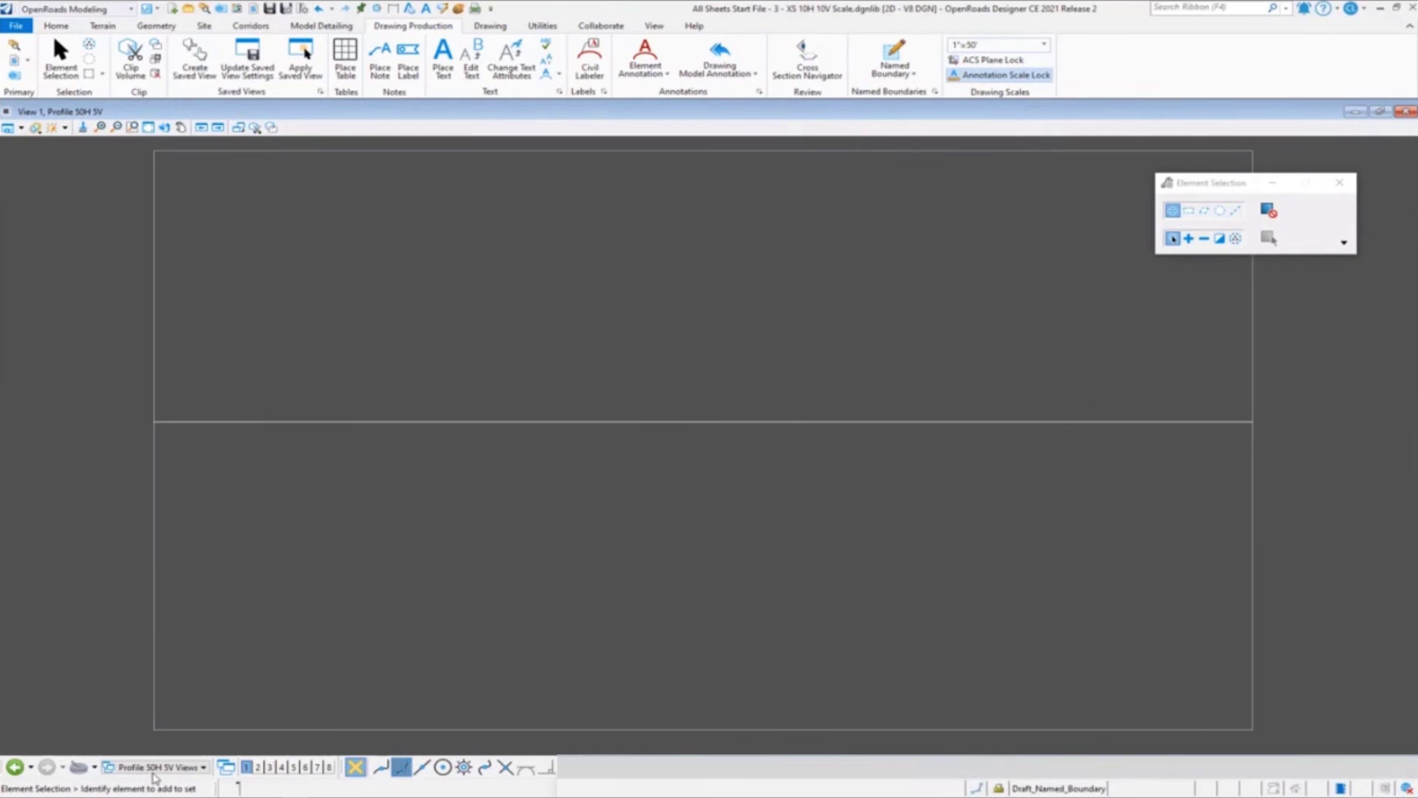
pyautogui.click(155, 769)
pyautogui.click(156, 668)
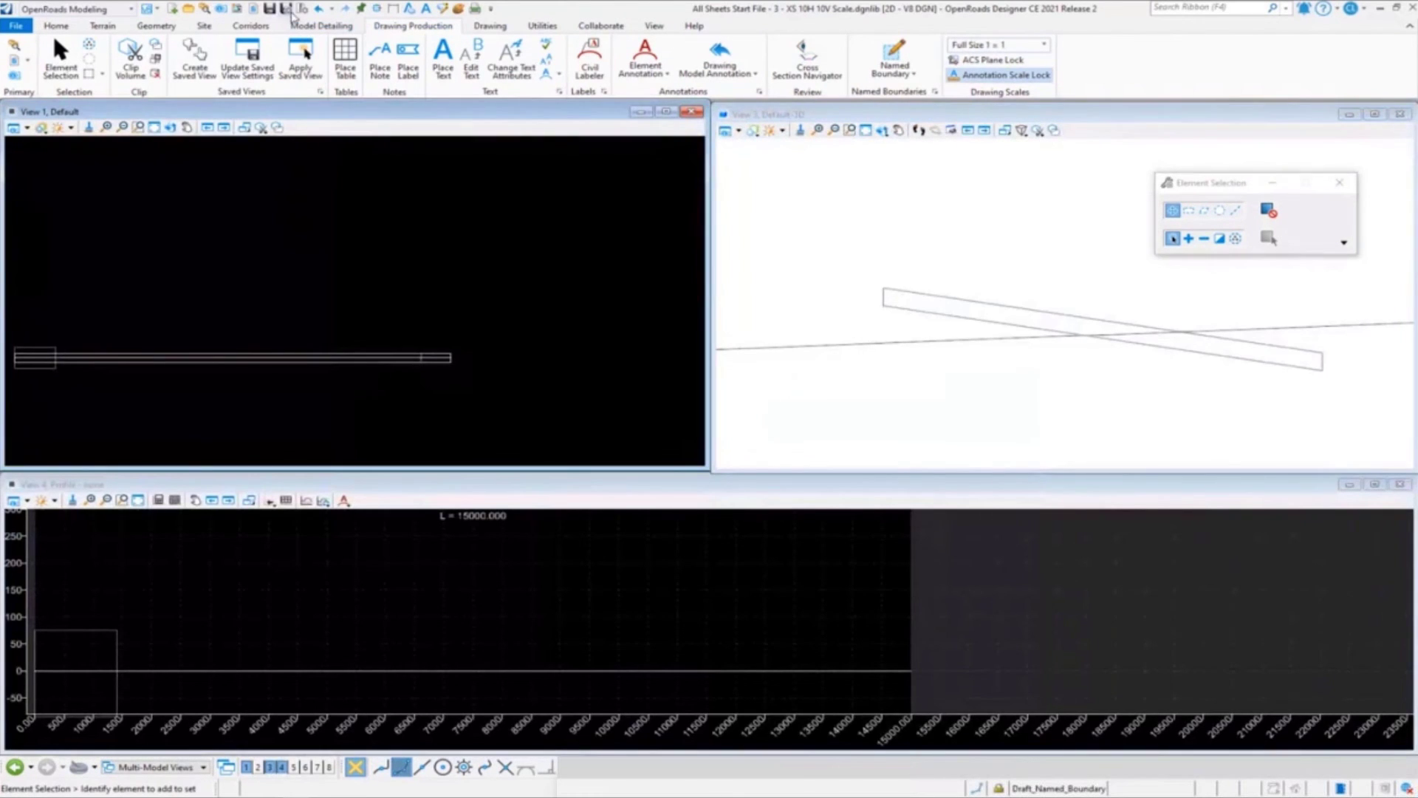
# Compress the DGN library file from the Compress Options dialog.
pyautogui.click(291, 12)
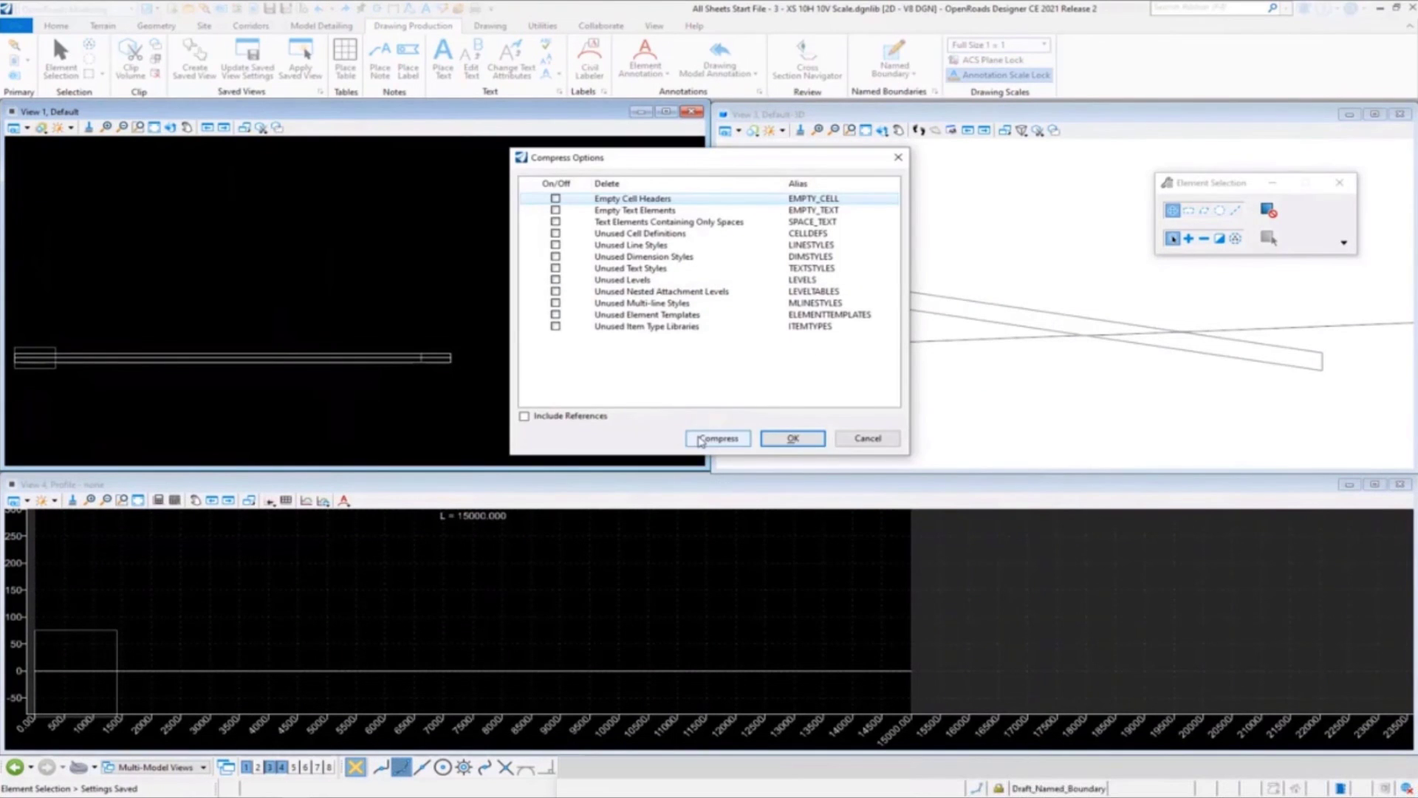
pyautogui.click(702, 441)
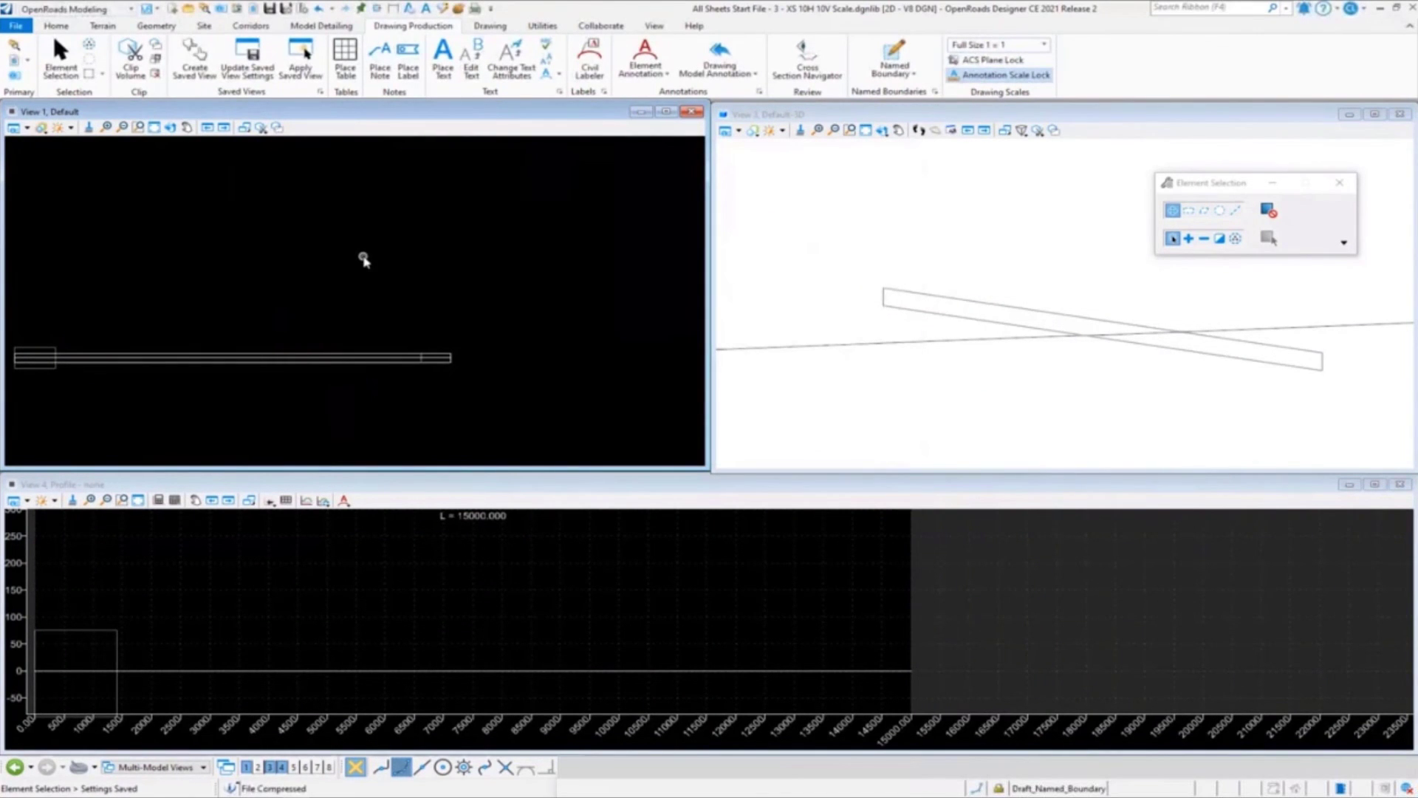